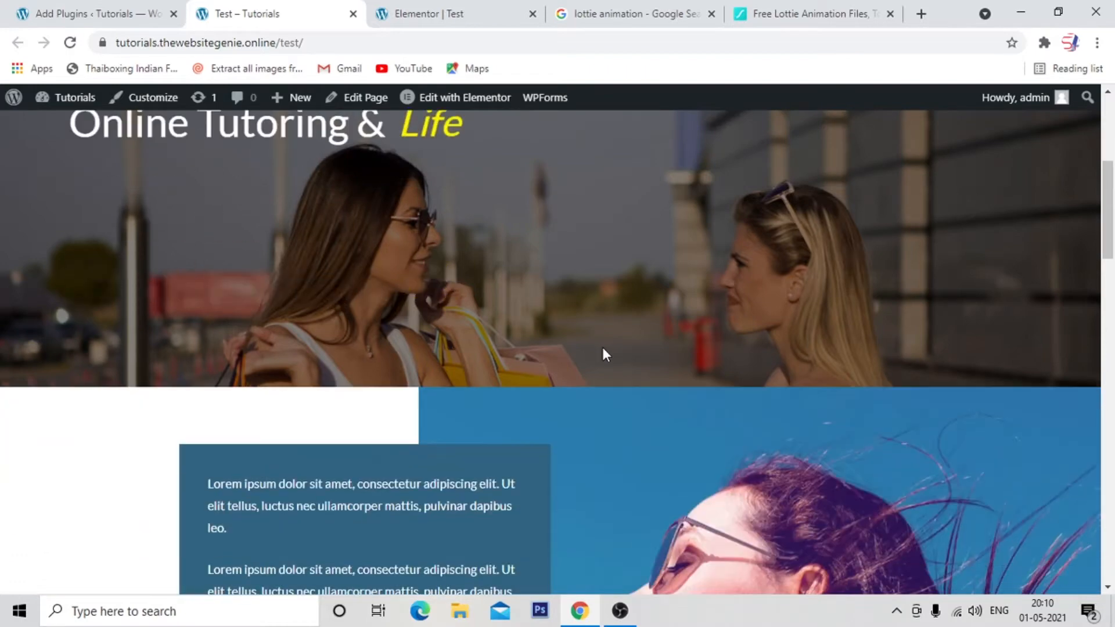
scroll(598, 357, down, 1)
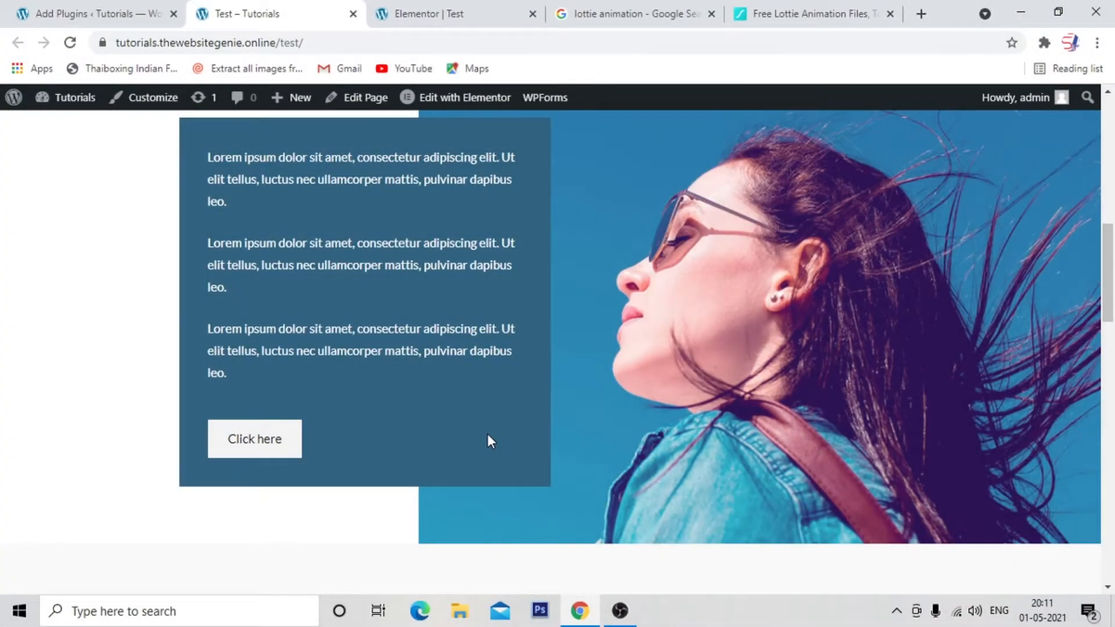
Review the text sections with the Click here button on the live Test page and in the Elementor editor.
scroll(490, 434, down, 8)
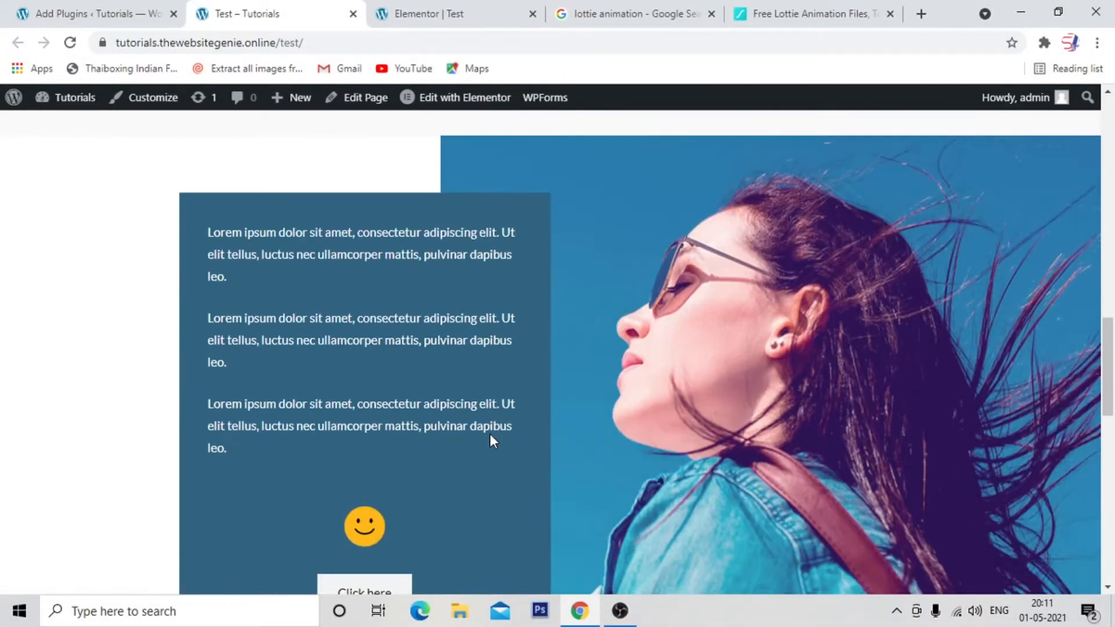
click(429, 13)
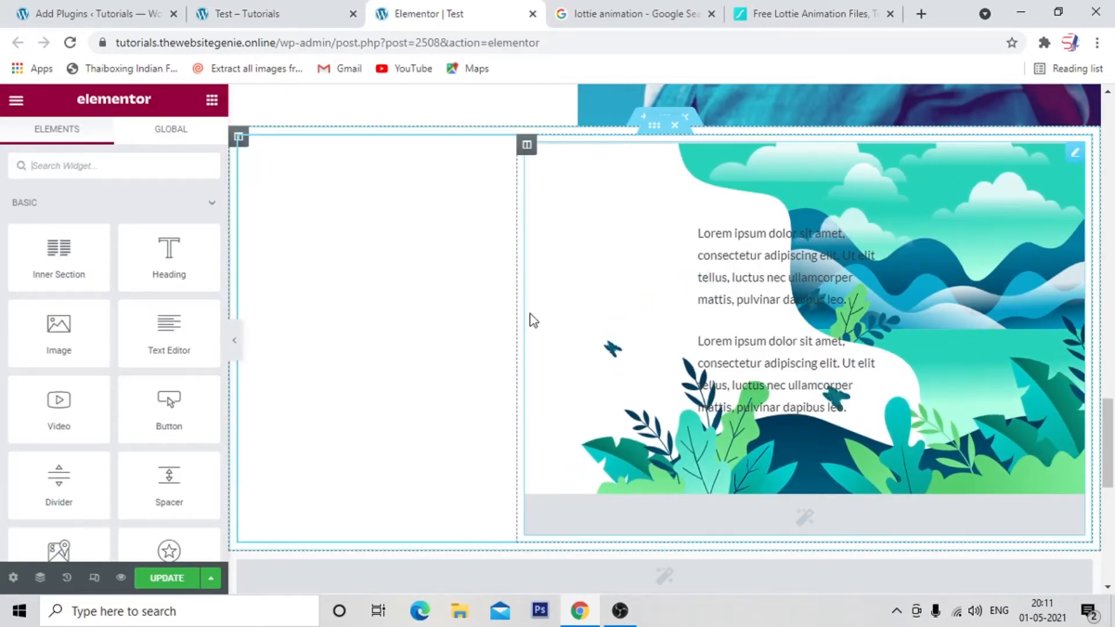
scroll(592, 296, up, 5)
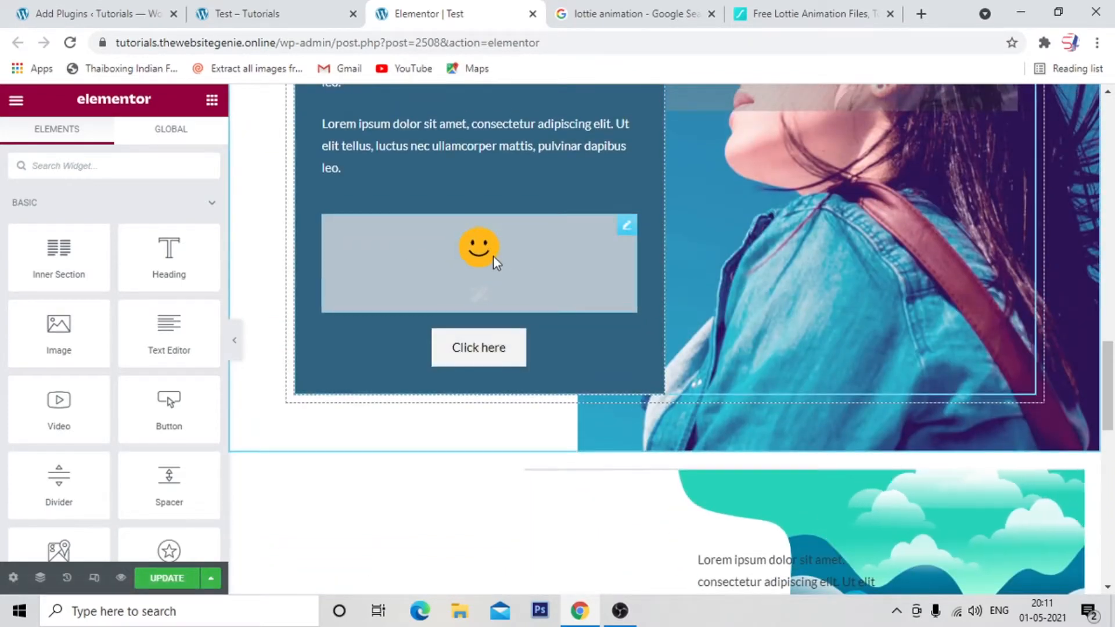
scroll(588, 291, up, 4)
scroll(588, 302, up, 6)
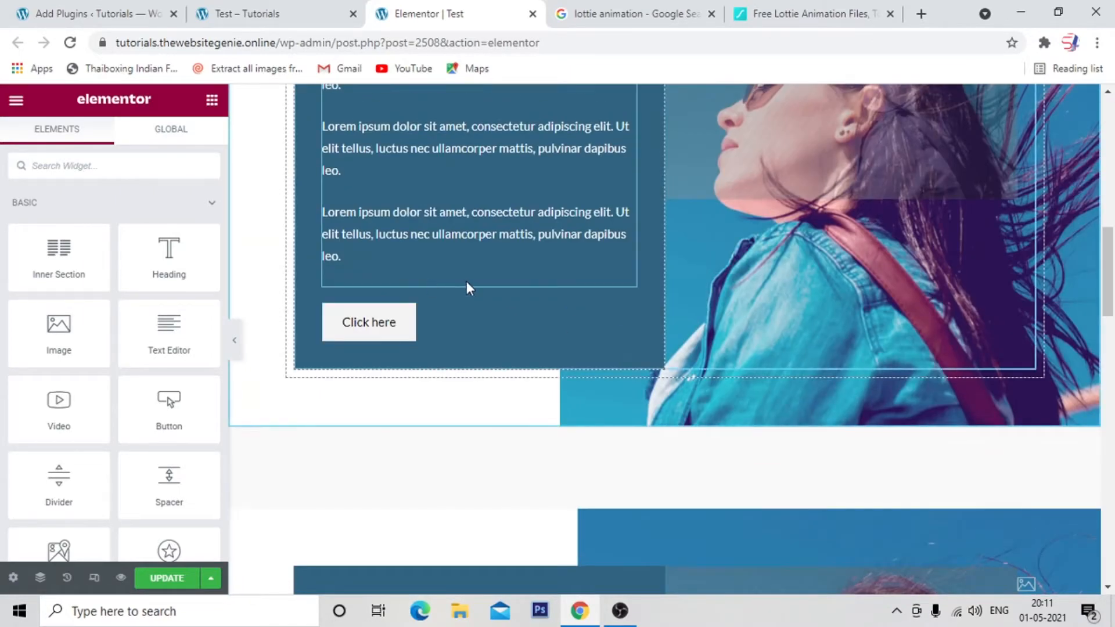
Switch to the WordPress Add Plugins page and examine the "lottie" search results for the Animentor – Lottie & Bodymovin for Elementor plugin.
click(104, 23)
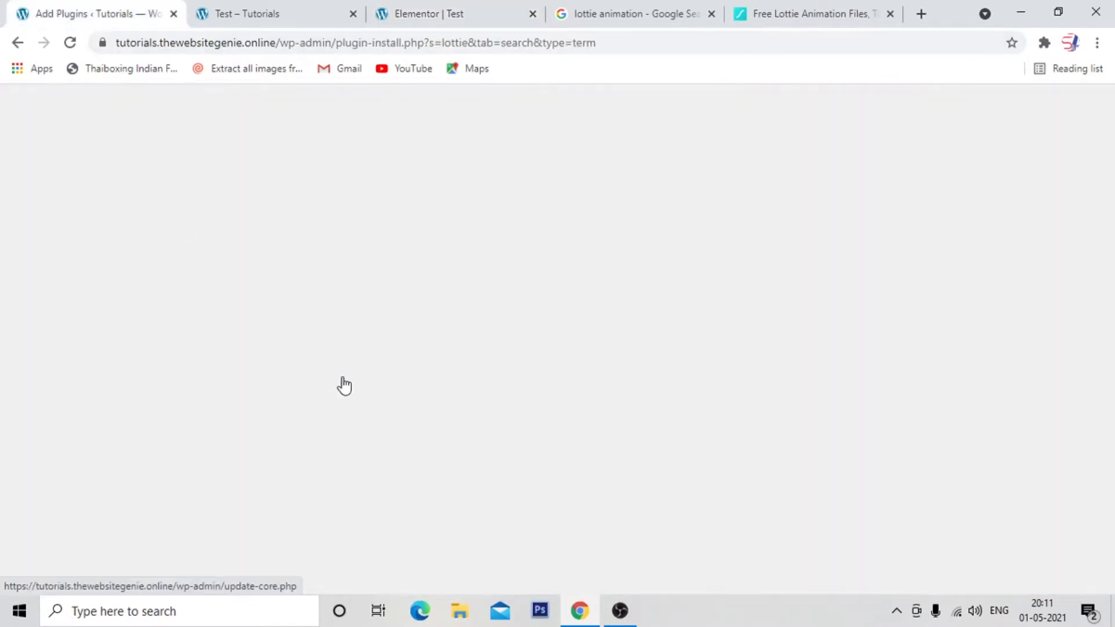
scroll(58, 494, down, 3)
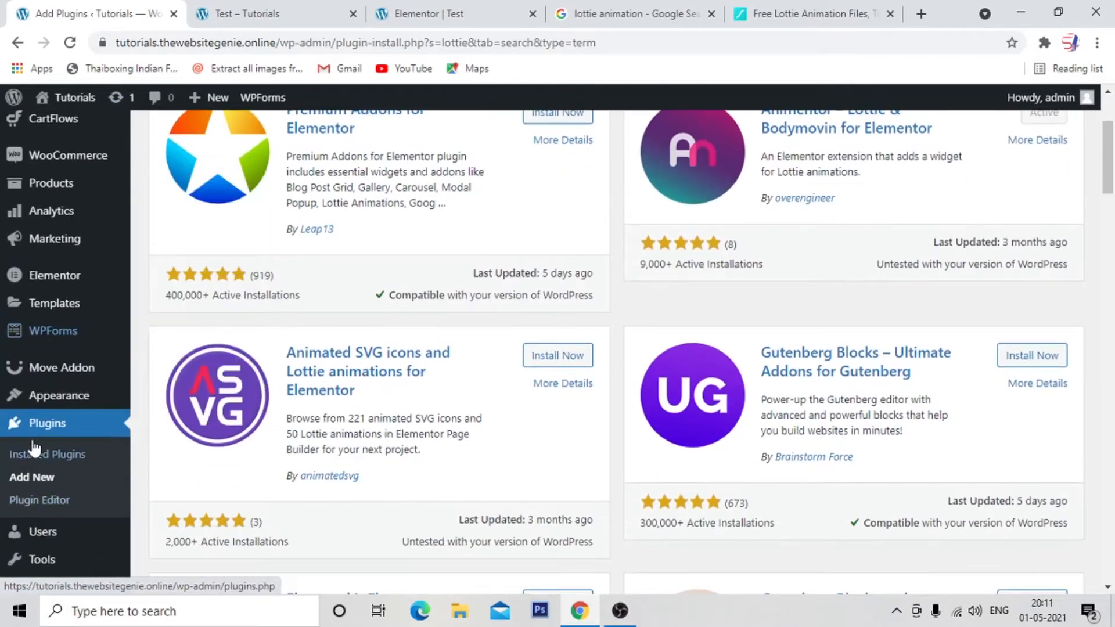
scroll(587, 462, up, 3)
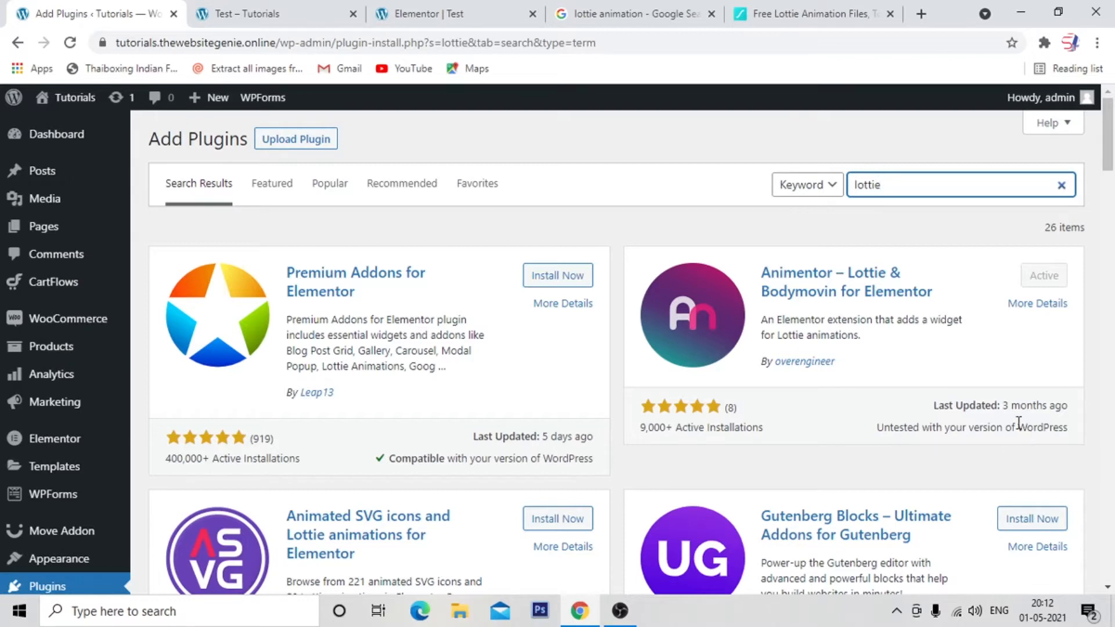
Find the Lottie widget in the Elementor editor with the search term "lotti" and place it above the first section's Click here button.
click(454, 13)
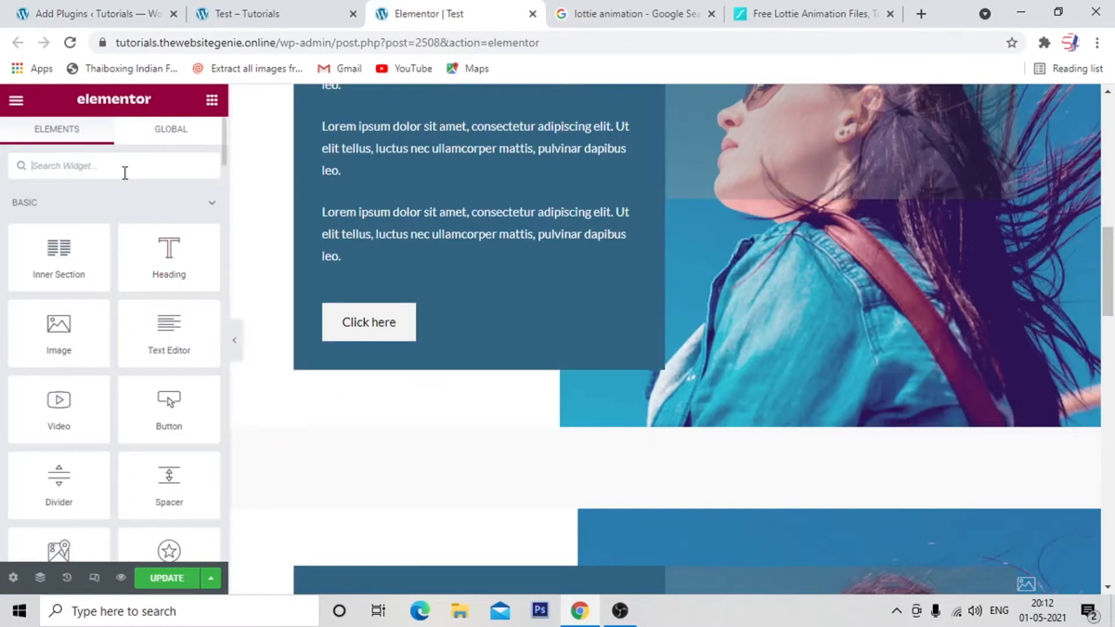
text(lotti)
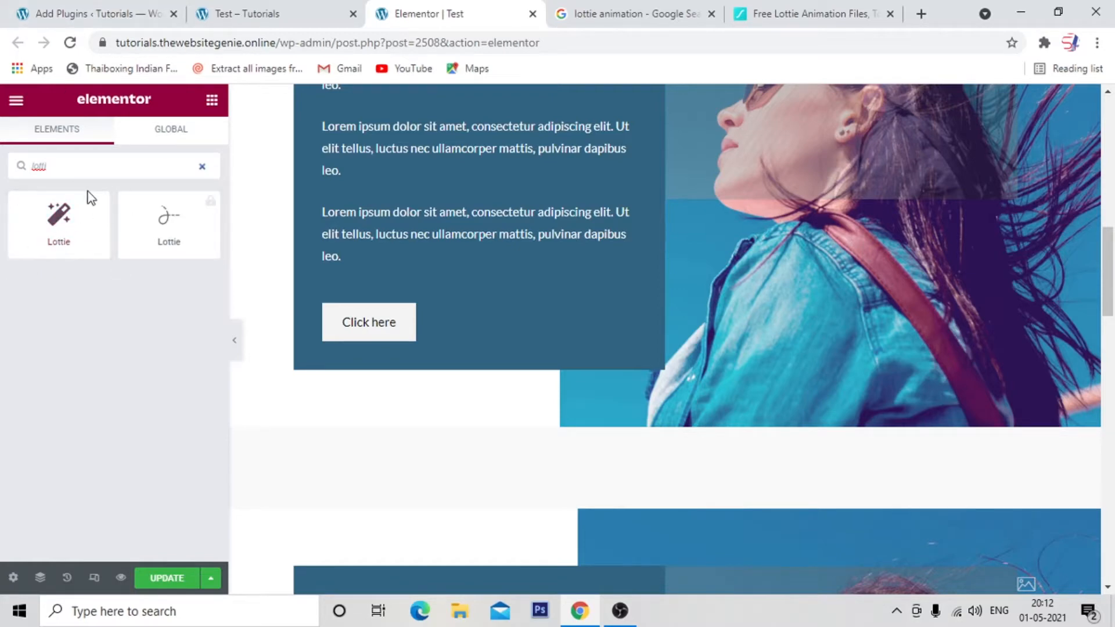
click(113, 17)
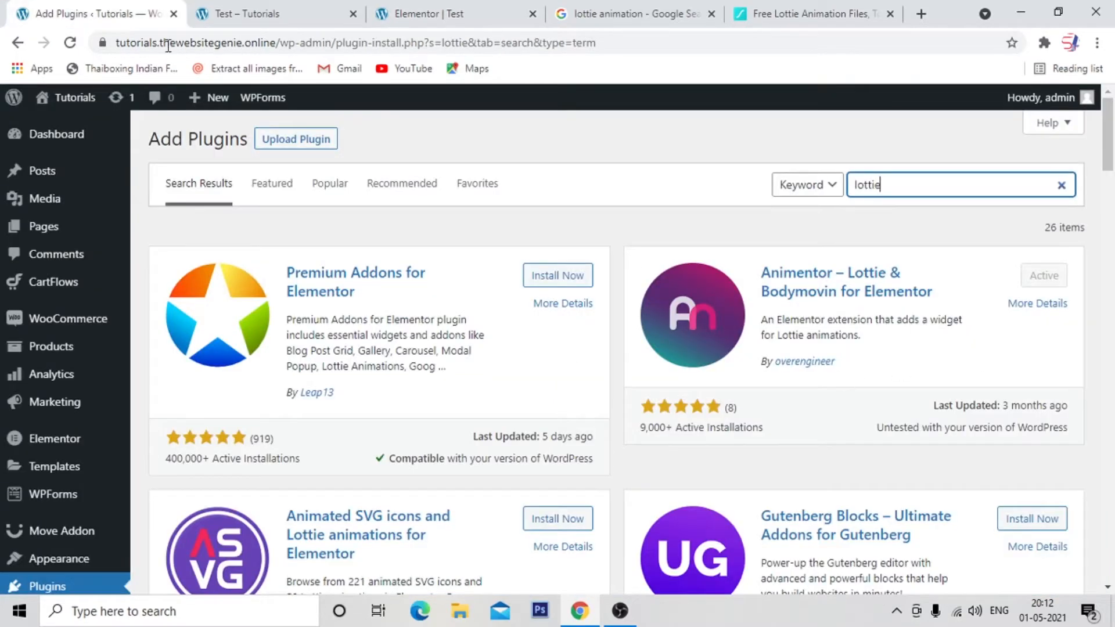
click(409, 13)
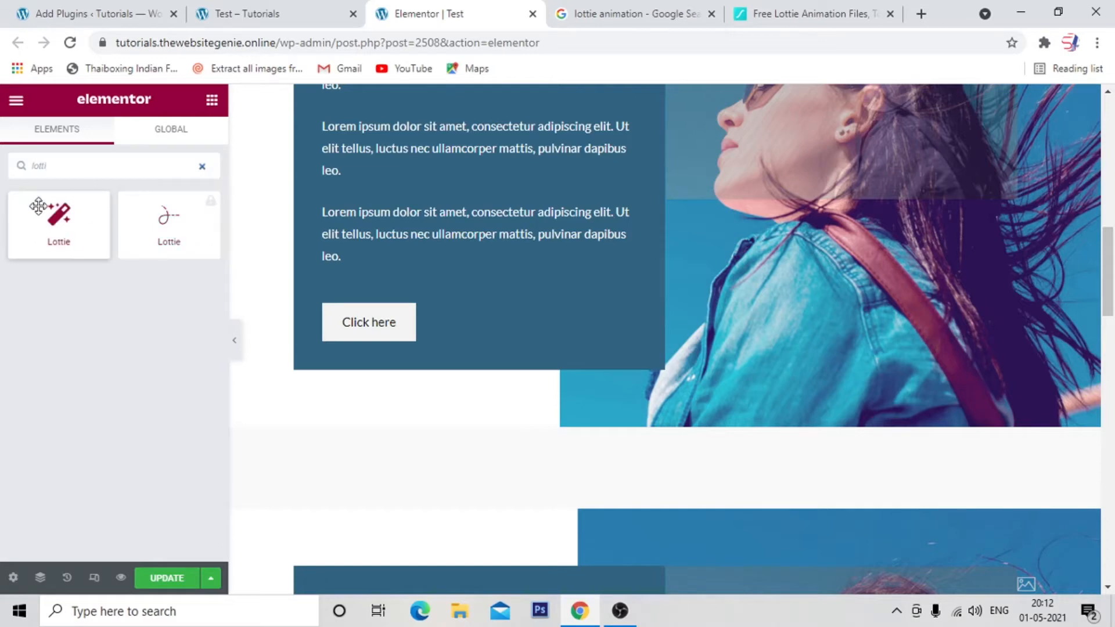
scroll(750, 416, up, 2)
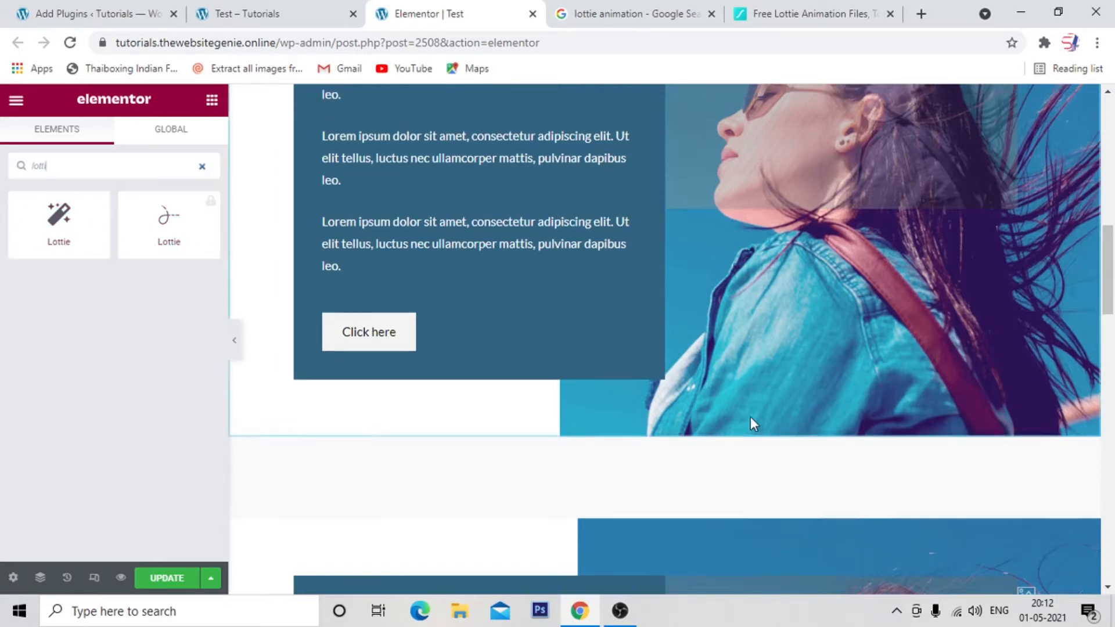
scroll(279, 385, down, 1)
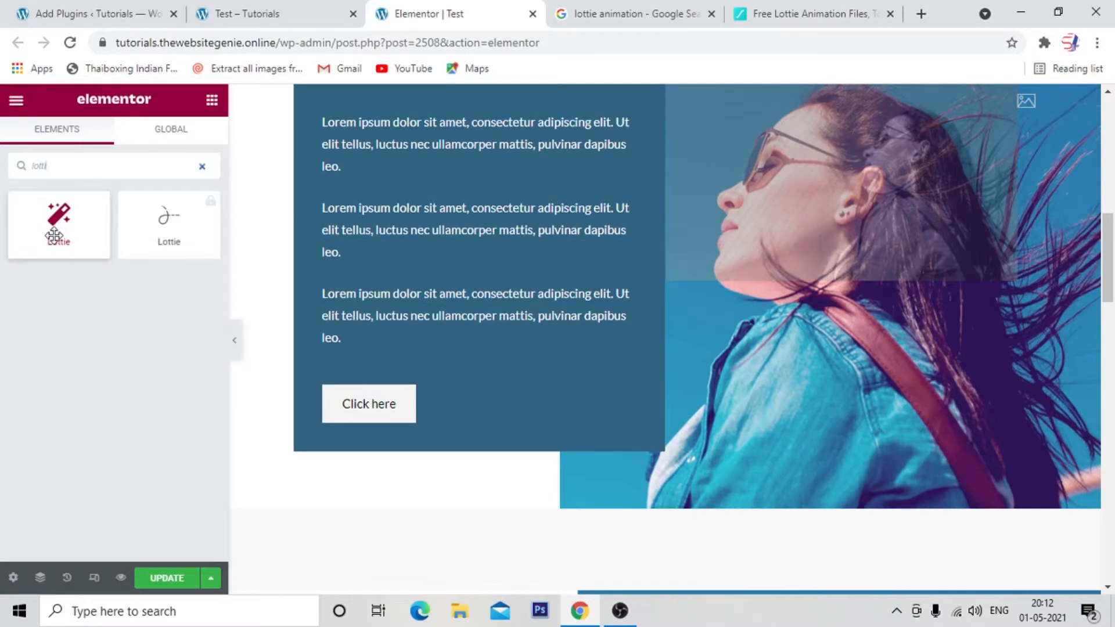
drag(53, 227, 582, 344)
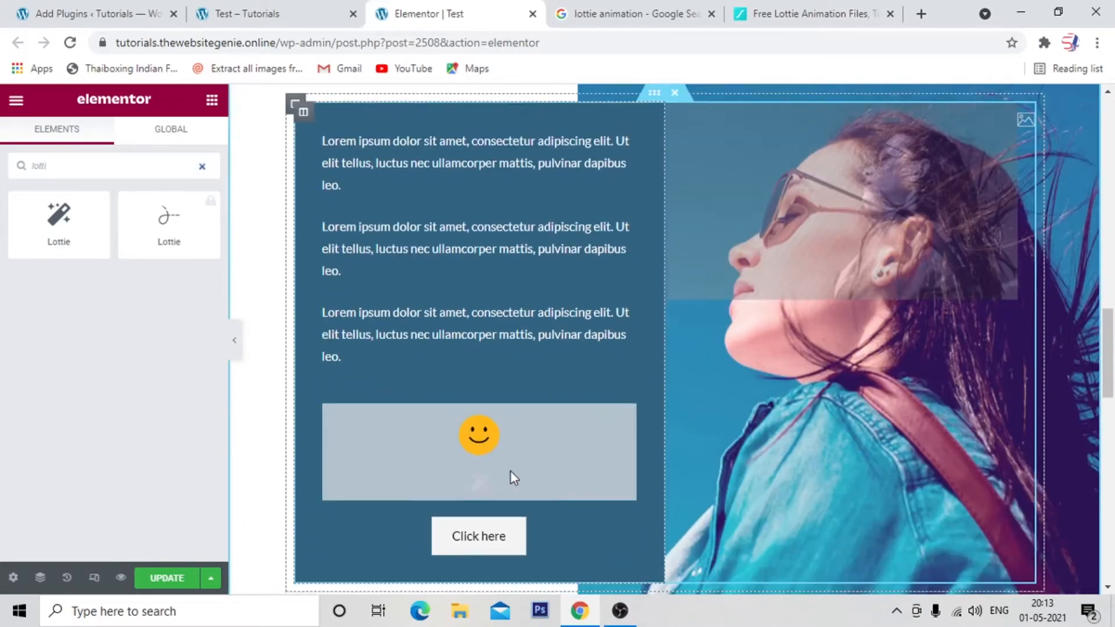
scroll(415, 325, up, 8)
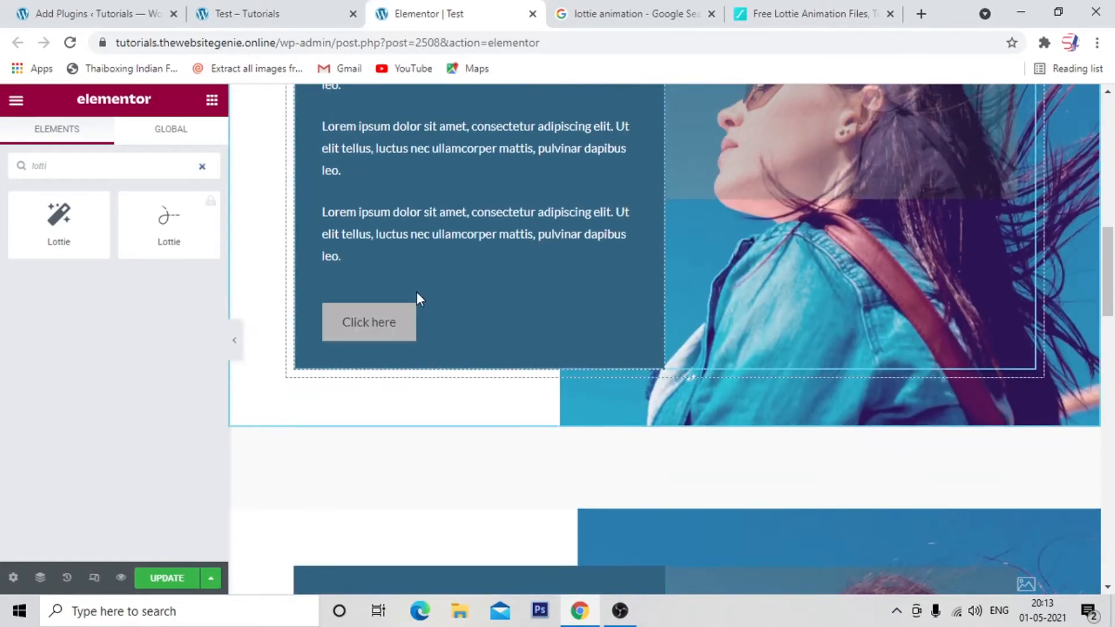
drag(58, 221, 479, 375)
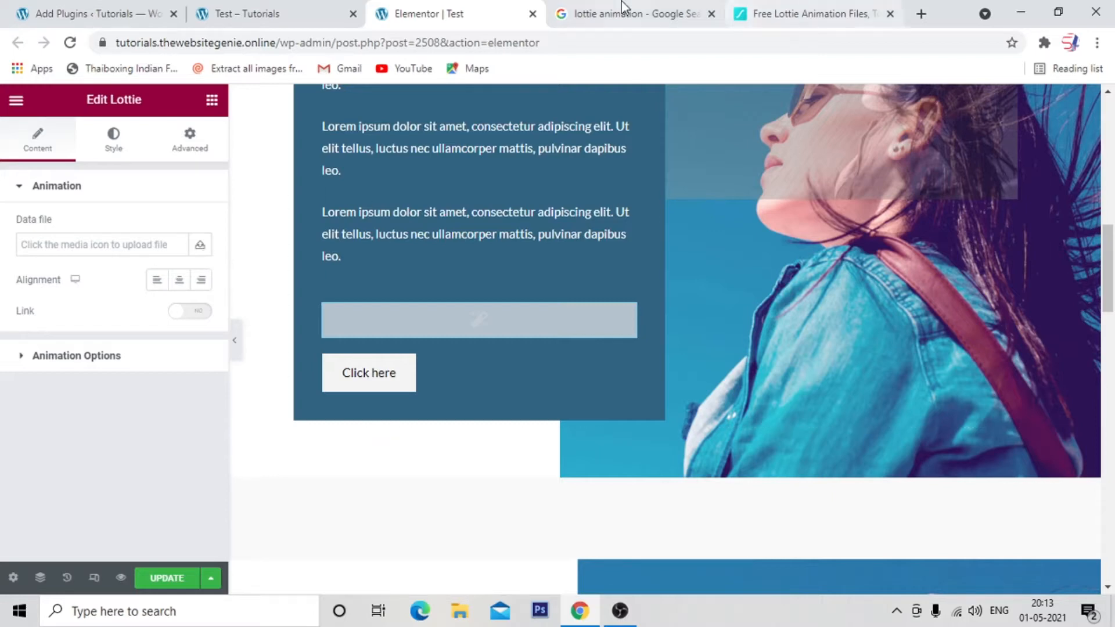
Open the yellow smiley animation from the "happy" results on LottieFiles and examine its download formats, animation URL and embed options.
click(633, 13)
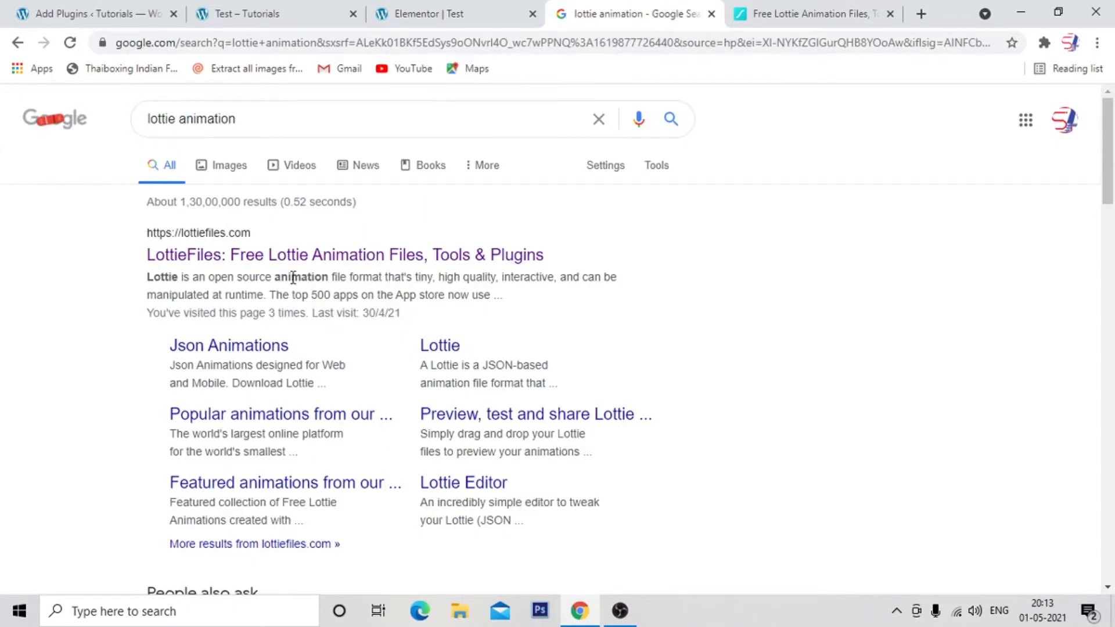
click(807, 12)
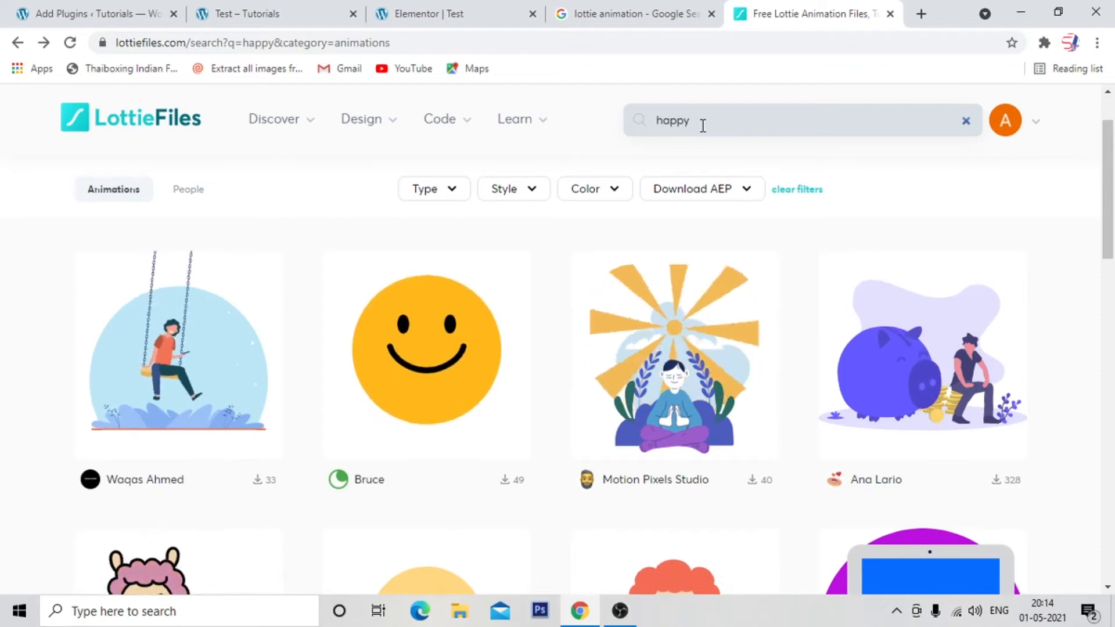
click(543, 500)
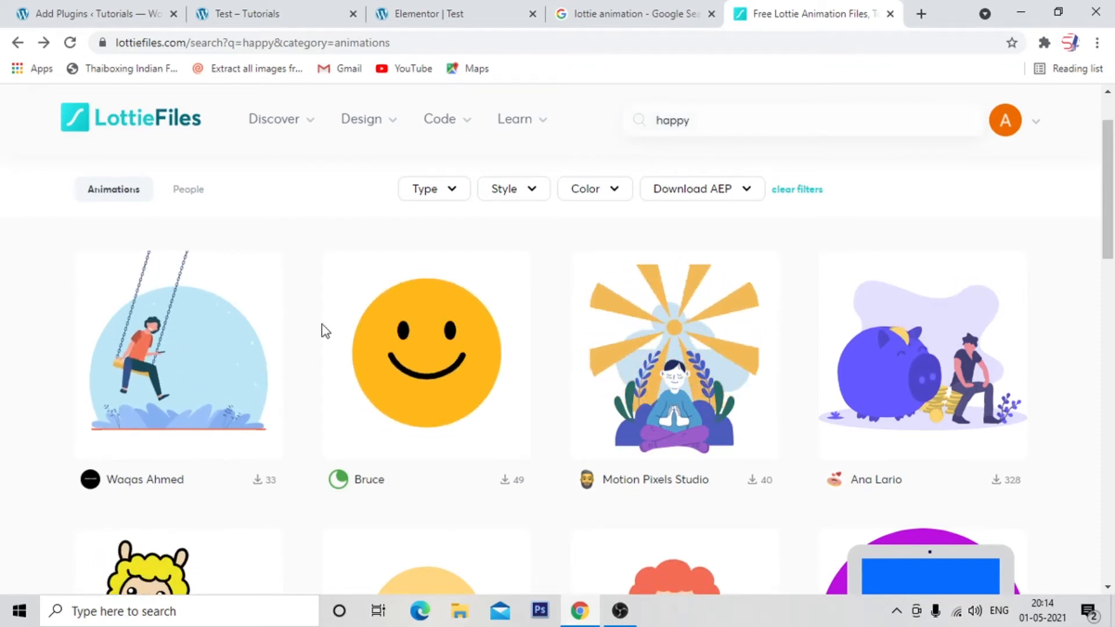
click(435, 391)
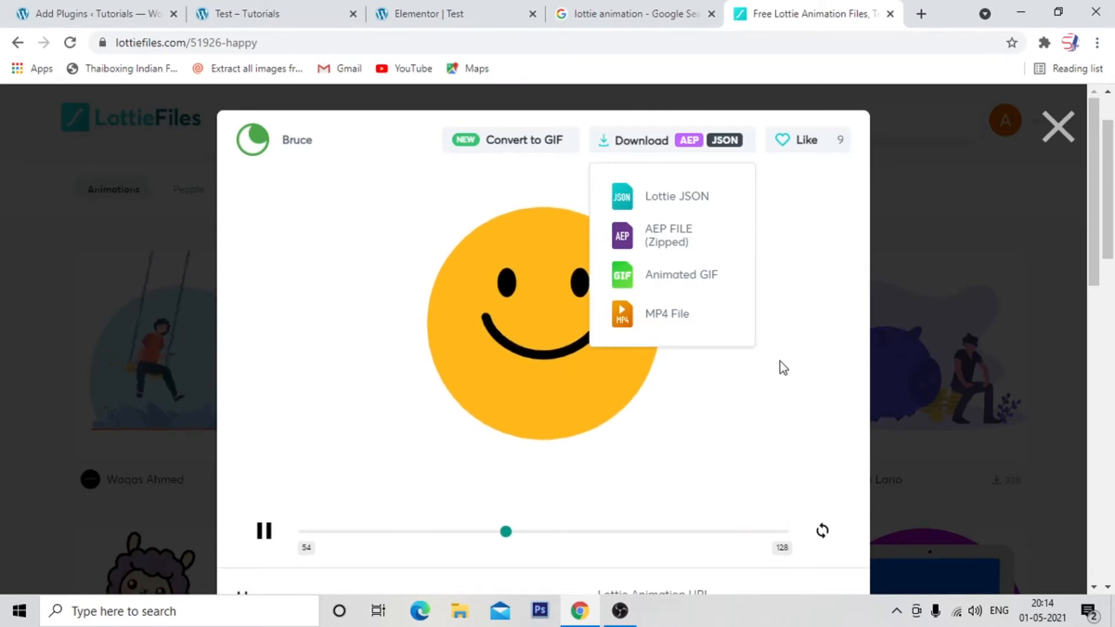
click(698, 393)
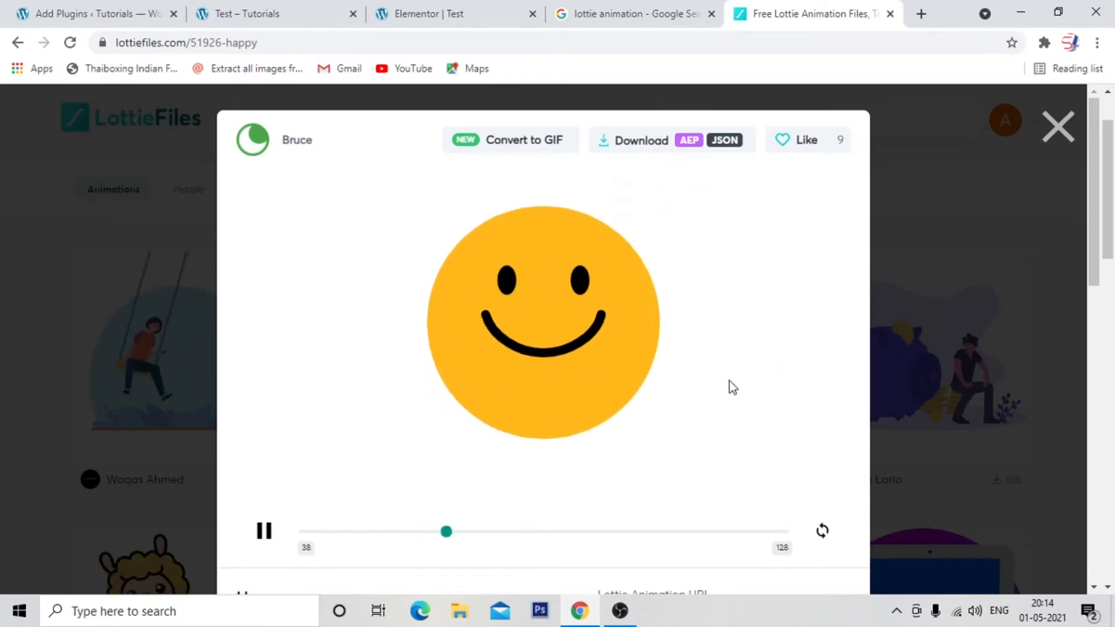
scroll(729, 381, down, 3)
scroll(360, 444, down, 3)
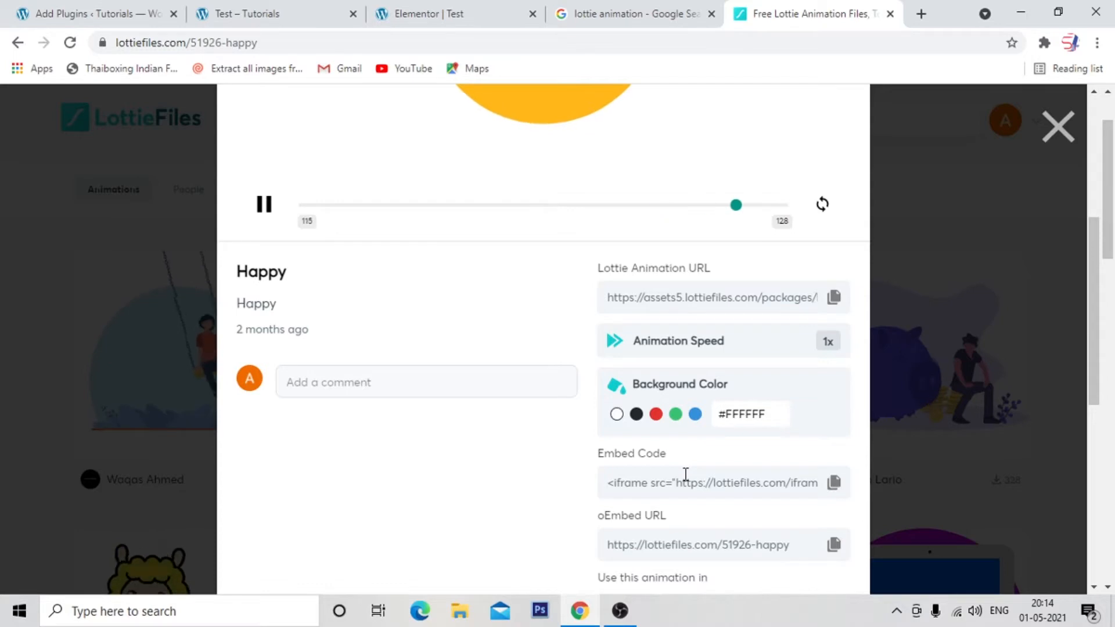
scroll(474, 400, up, 4)
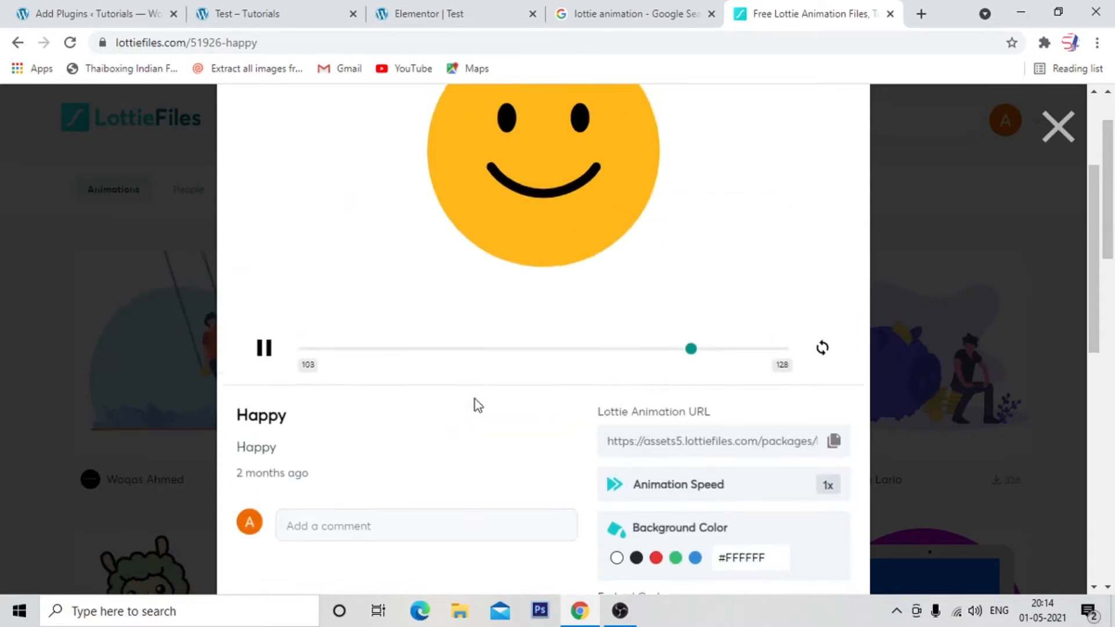
scroll(567, 463, down, 3)
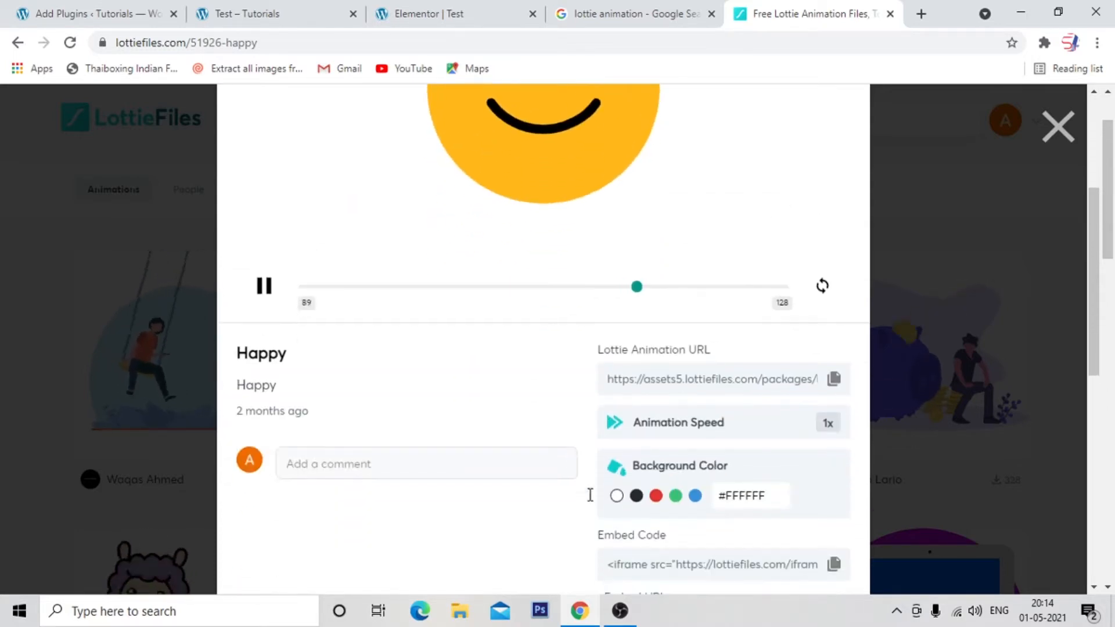
scroll(480, 411, up, 3)
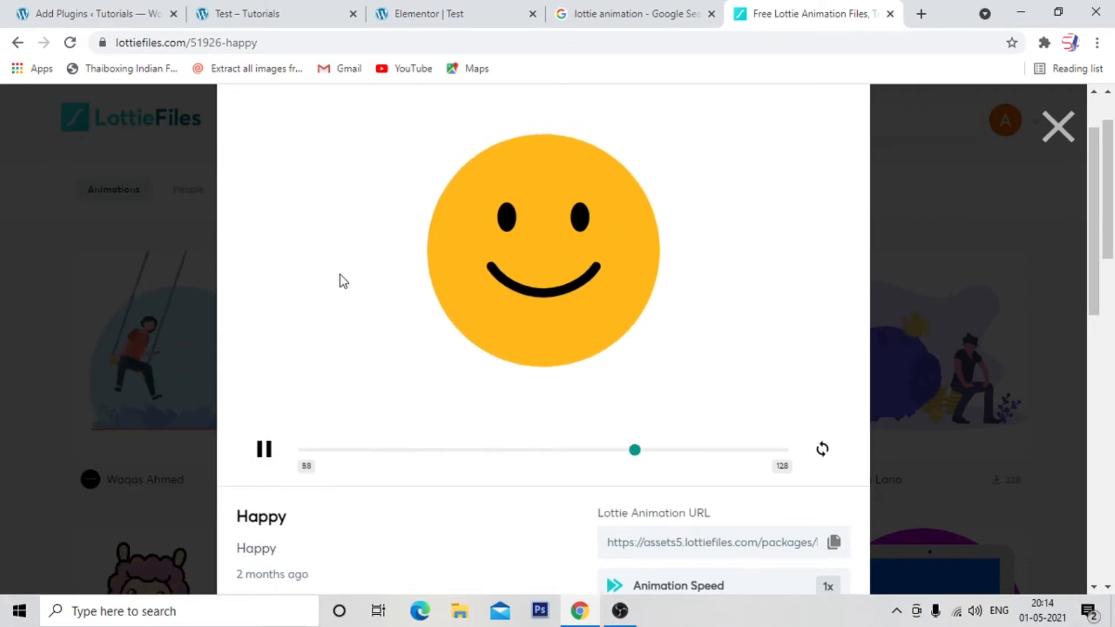
Return to the Elementor editor and compare the empty Lottie widget with the finished smiley section below it.
click(464, 23)
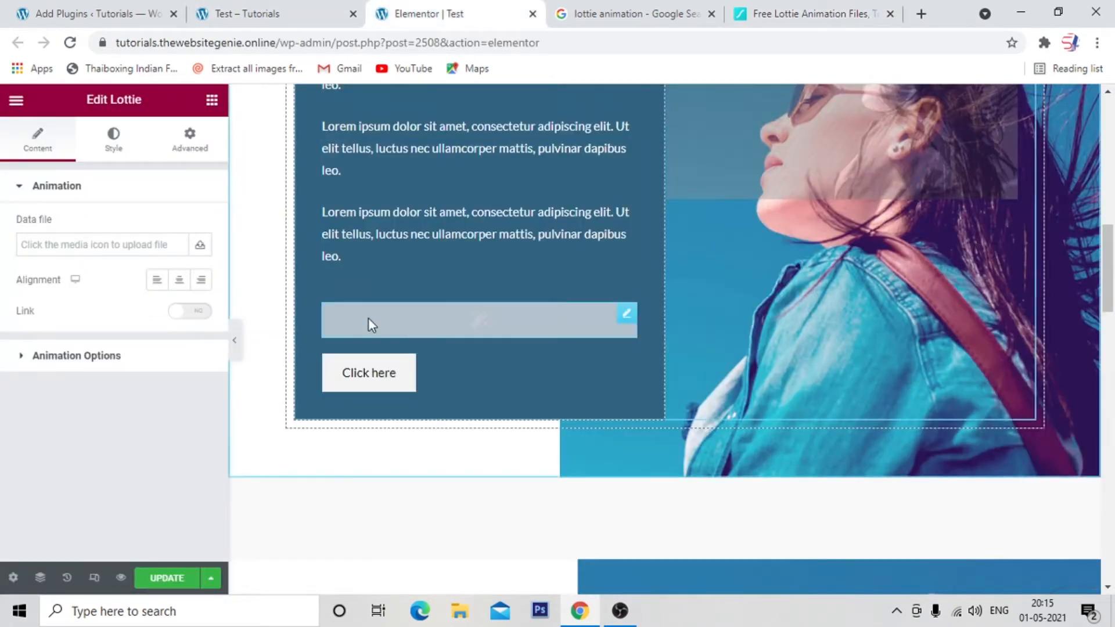
scroll(364, 309, down, 1)
scroll(436, 365, up, 3)
scroll(503, 523, down, 1)
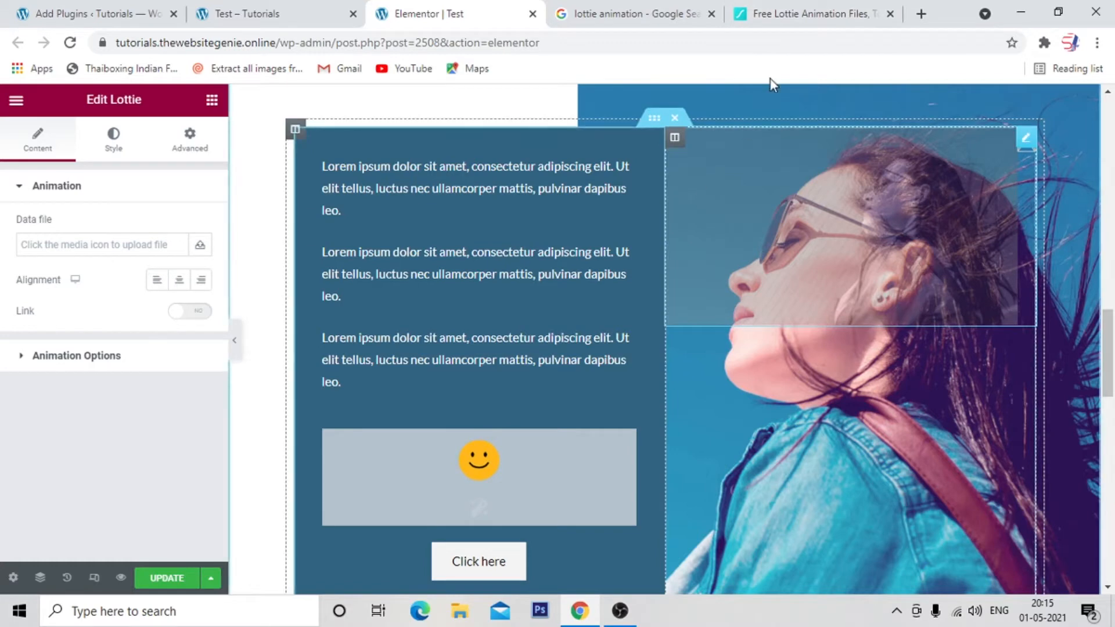
Check the Lottie JSON download option for the Happy animation on LottieFiles, and close the LottieFiles page.
click(757, 15)
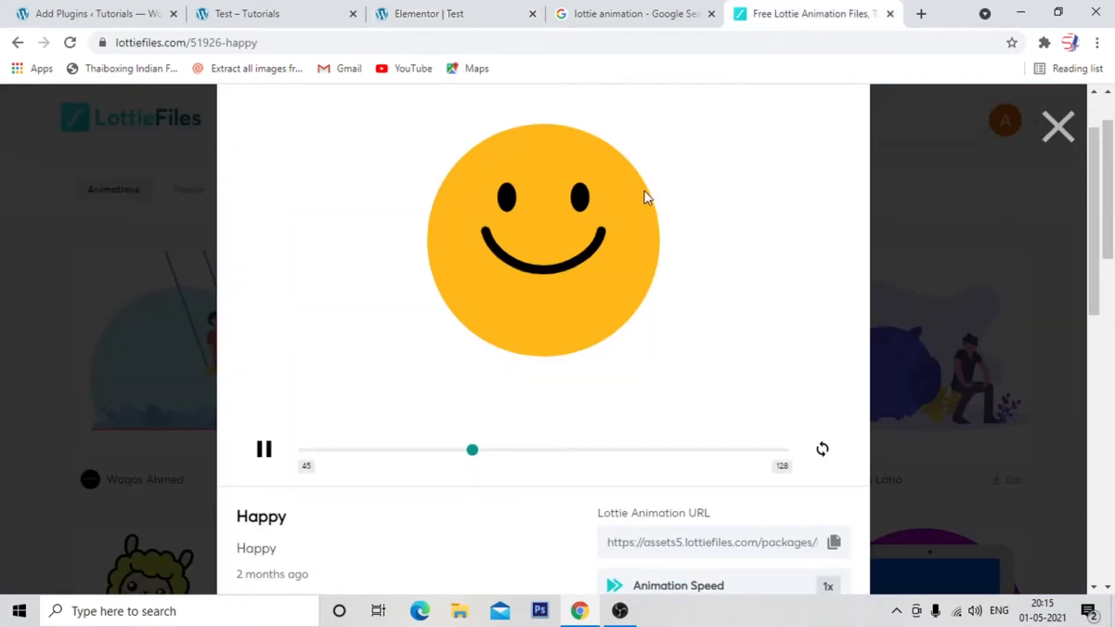
scroll(643, 191, up, 2)
click(647, 141)
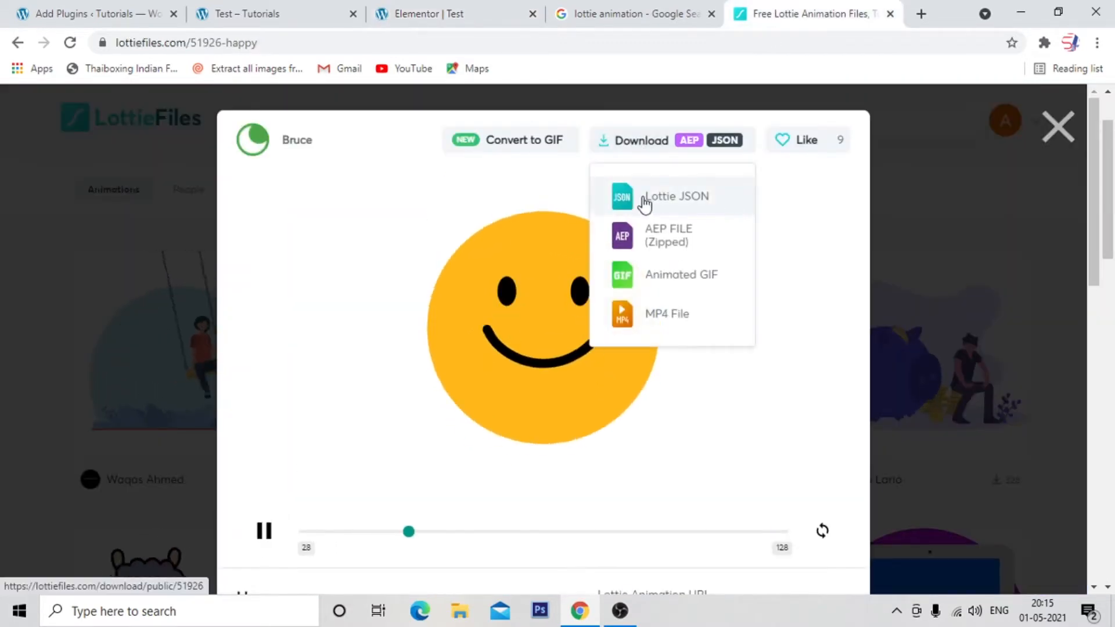
click(1049, 139)
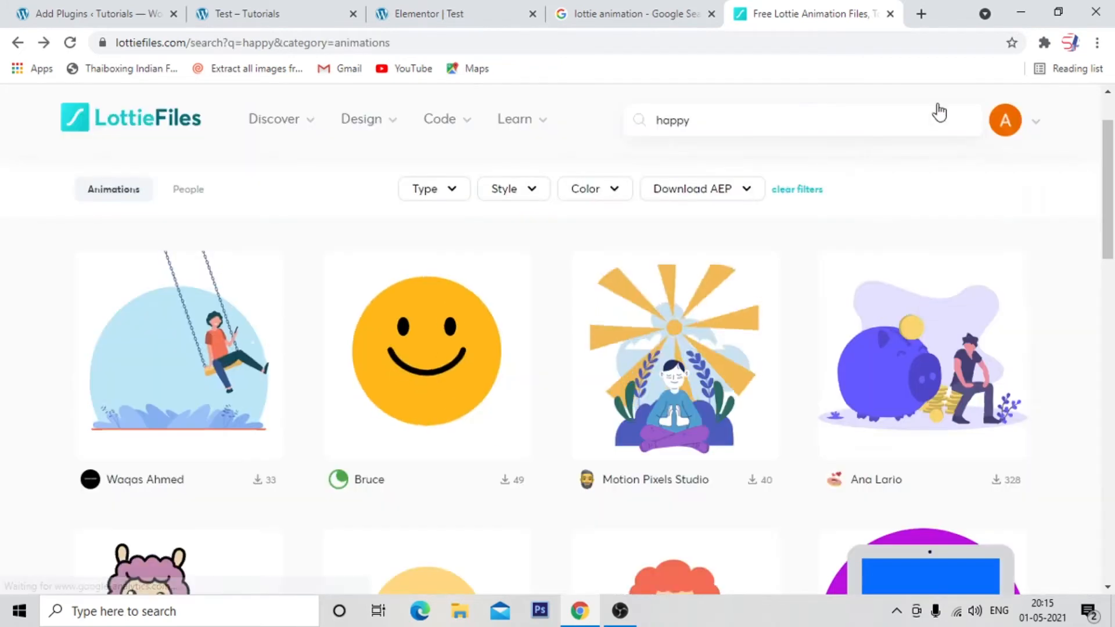
click(890, 14)
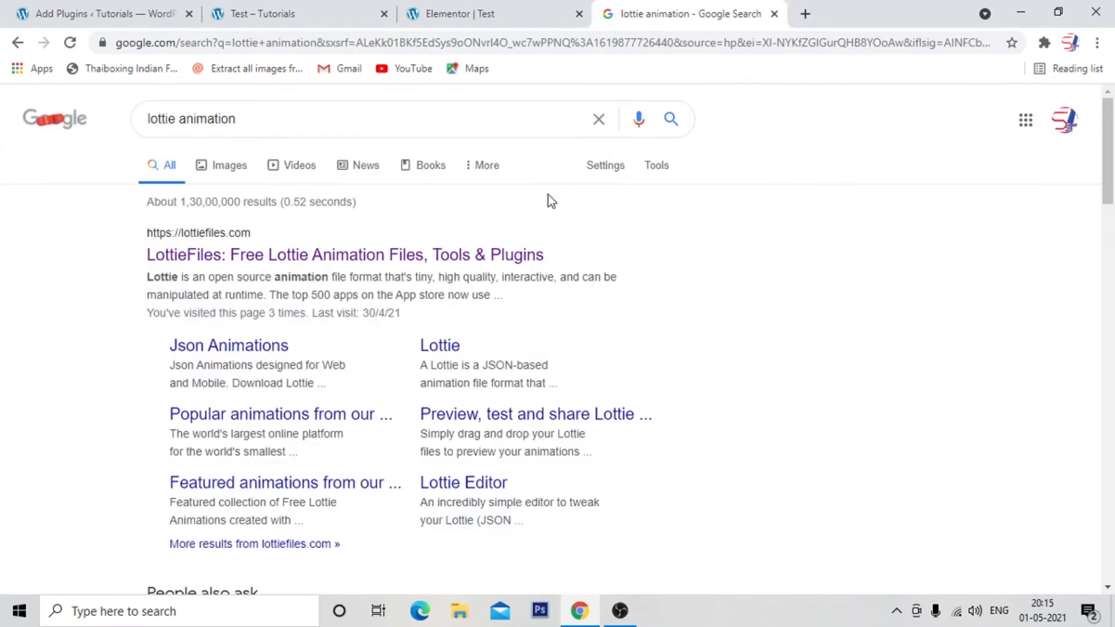
Return to the Elementor editor and load 51926-happy.json from the media library into the empty Lottie widget above the first Click here button.
click(493, 14)
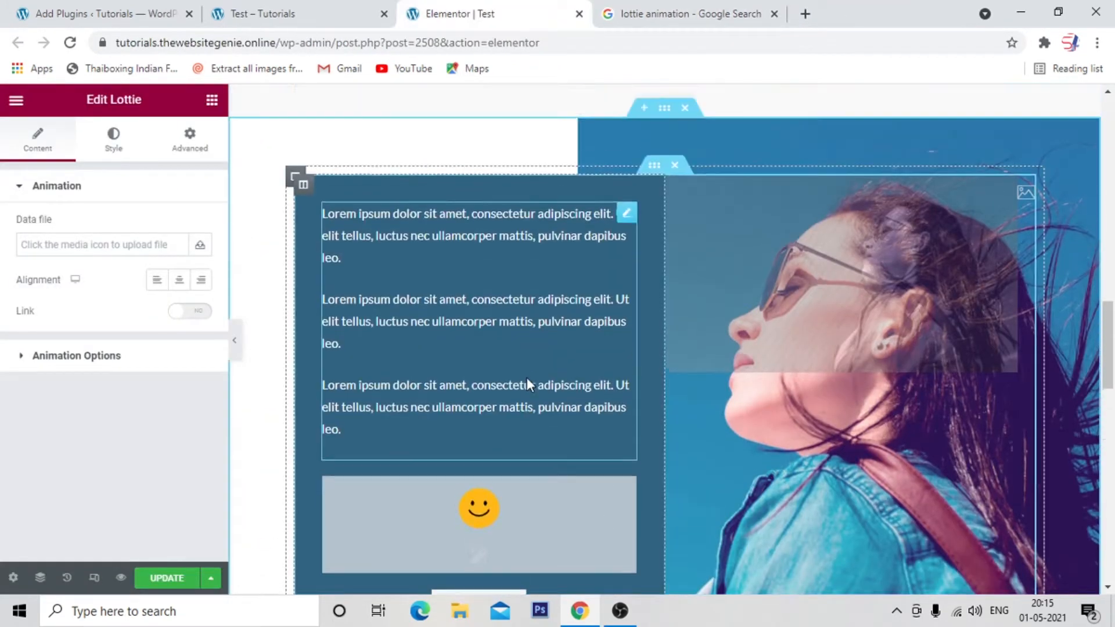
scroll(526, 383, down, 3)
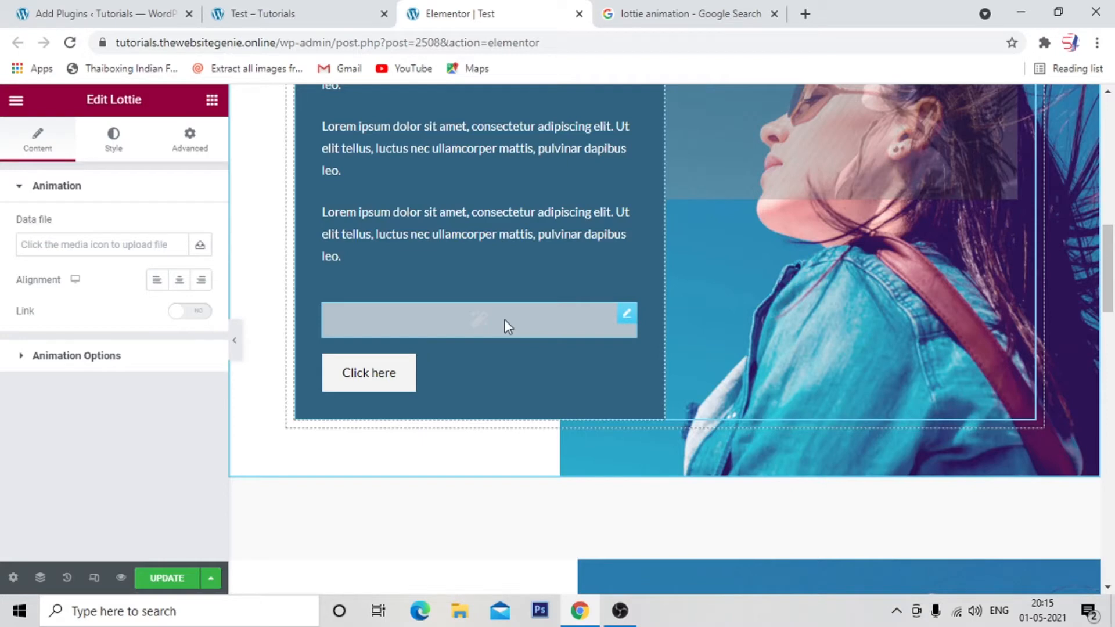
click(203, 246)
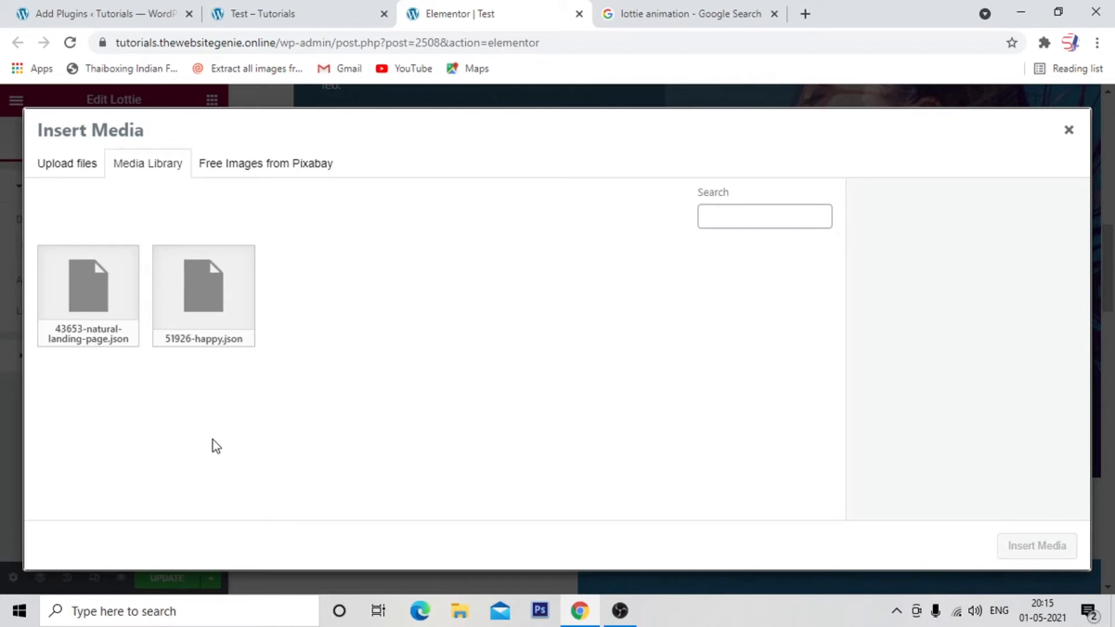
click(243, 328)
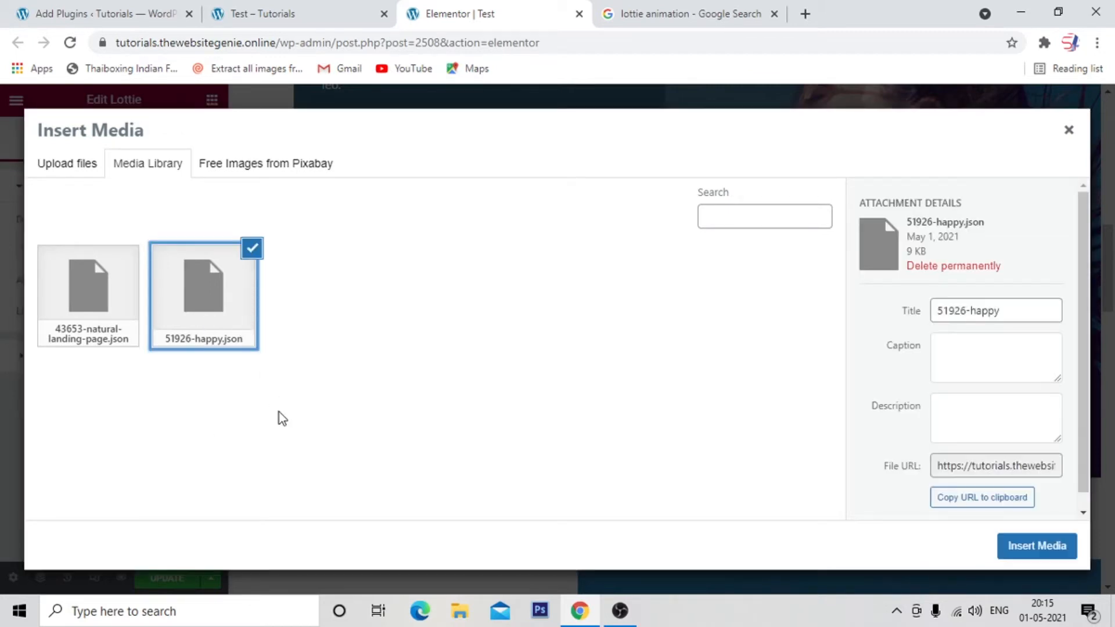
click(1017, 553)
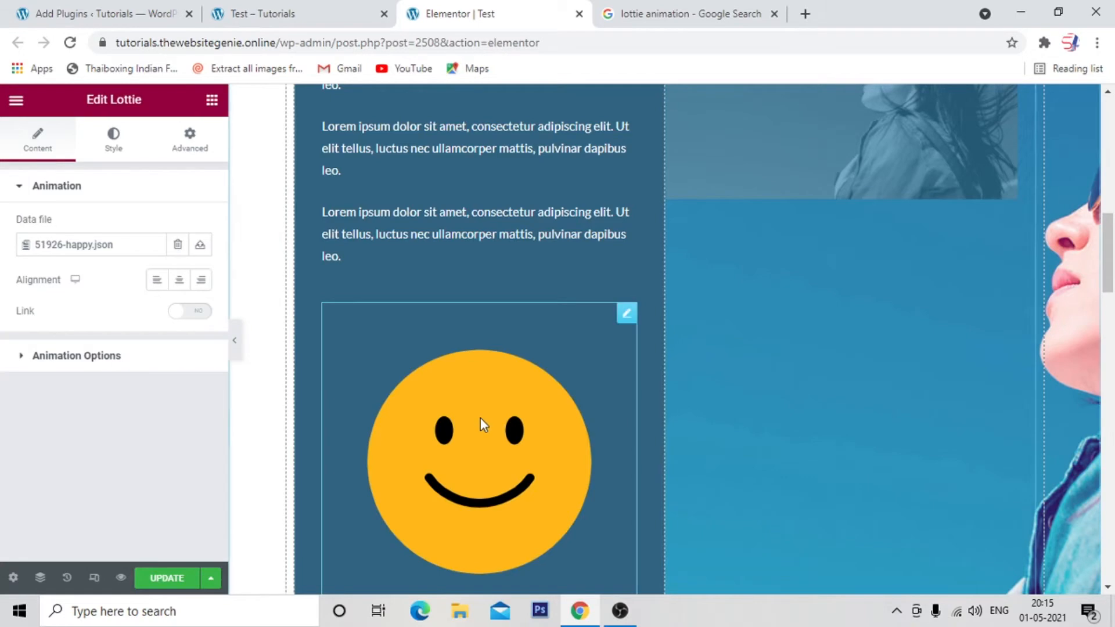
Check the width of the finished smiley in the section below, and set the new Lottie smiley's width to 18%.
click(111, 142)
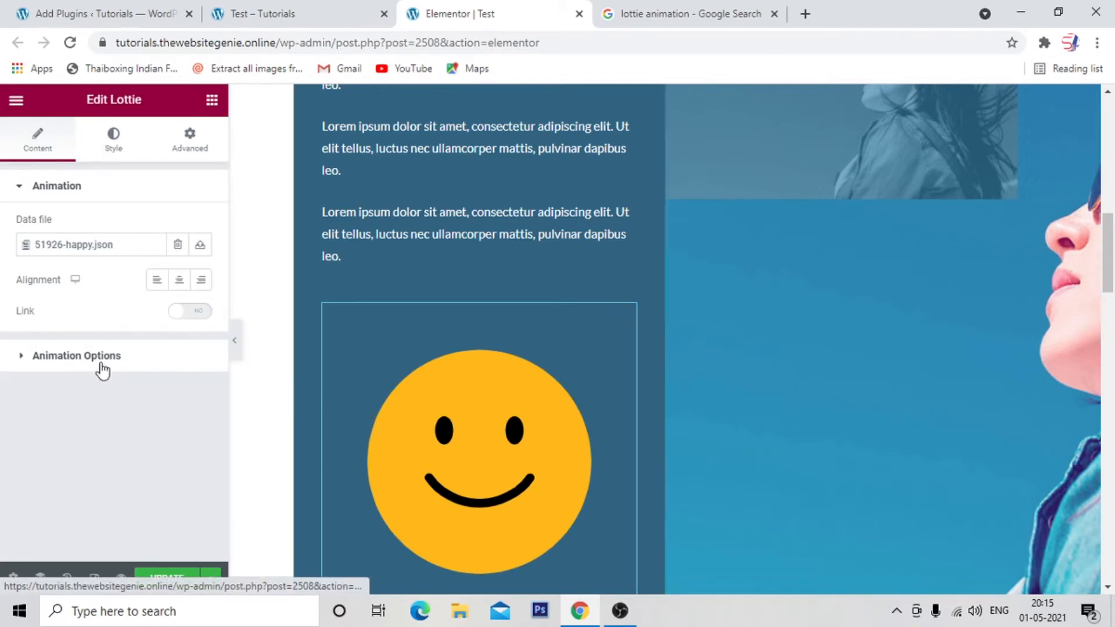
scroll(626, 481, down, 10)
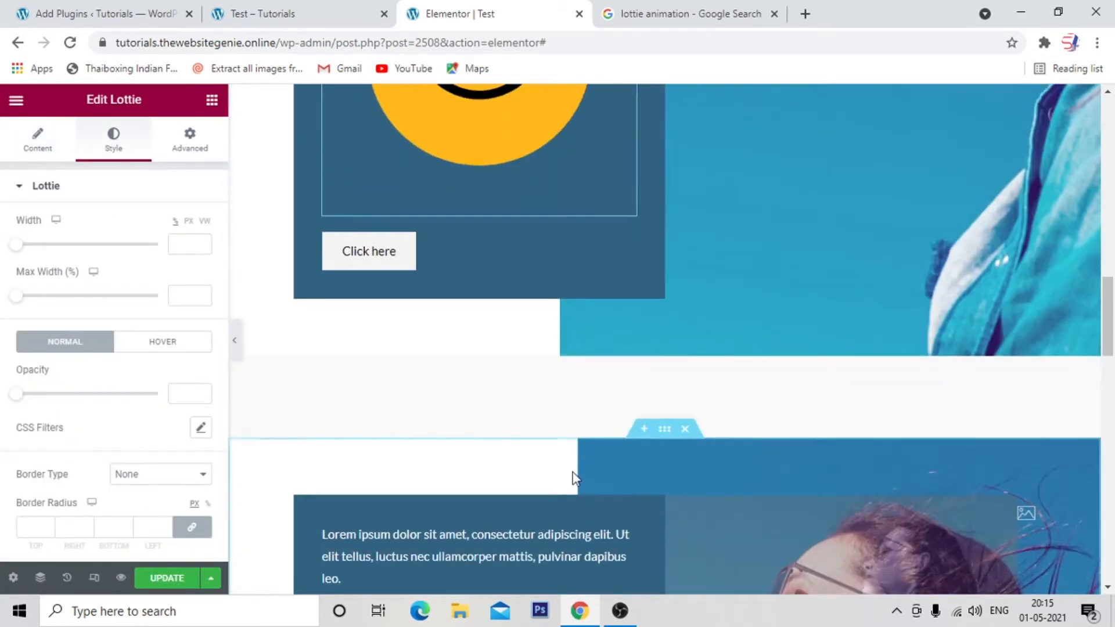
scroll(573, 477, down, 3)
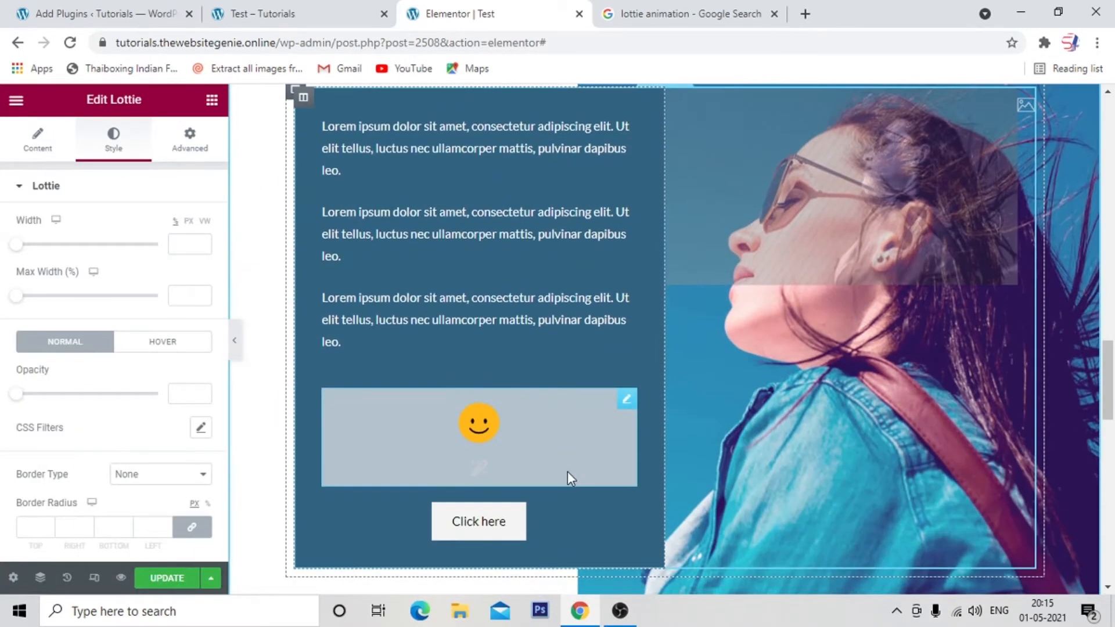
click(635, 404)
click(115, 148)
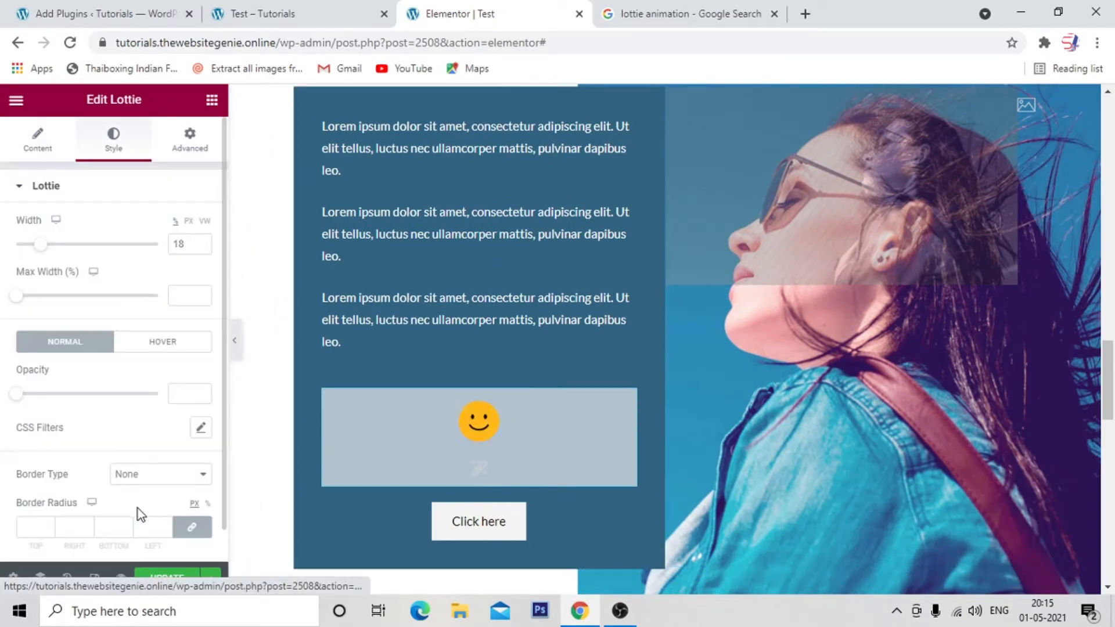
scroll(686, 358, up, 13)
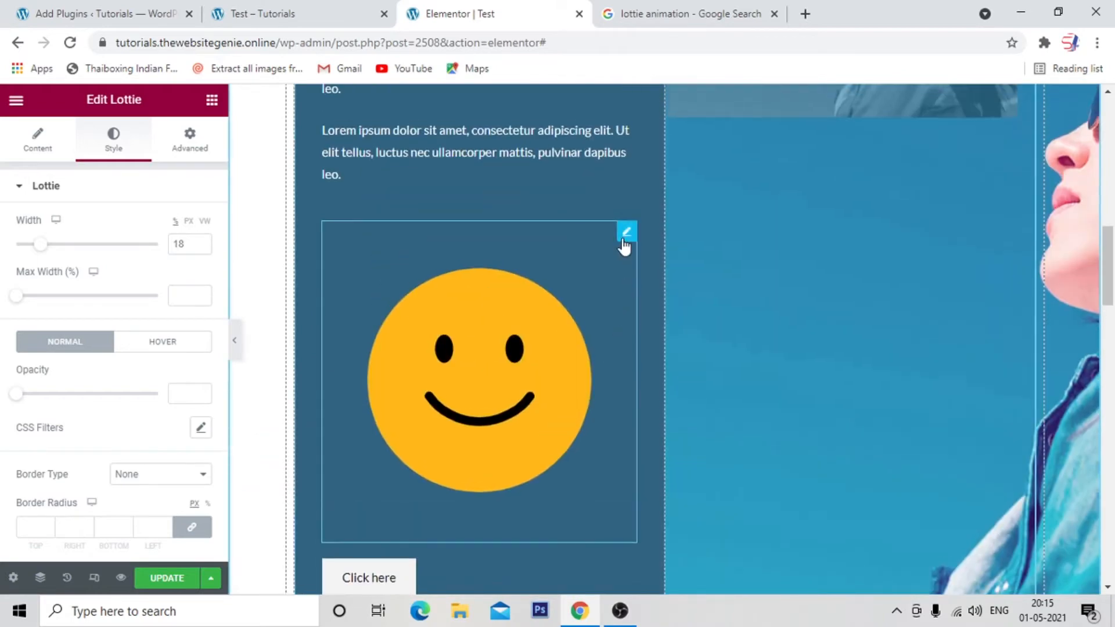
click(623, 239)
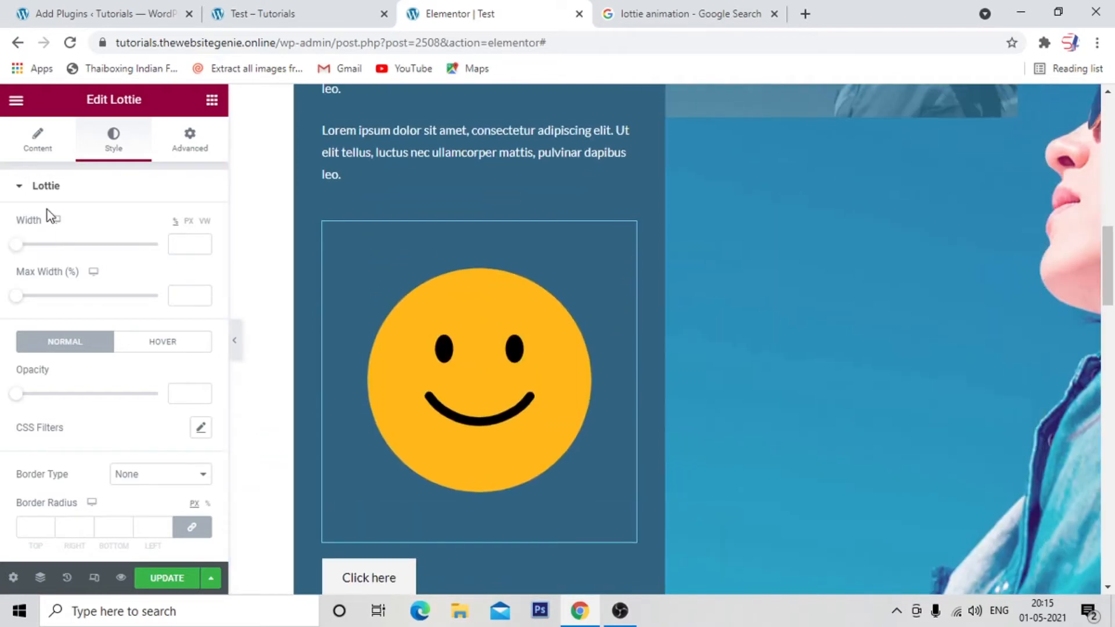
click(189, 249)
text(18)
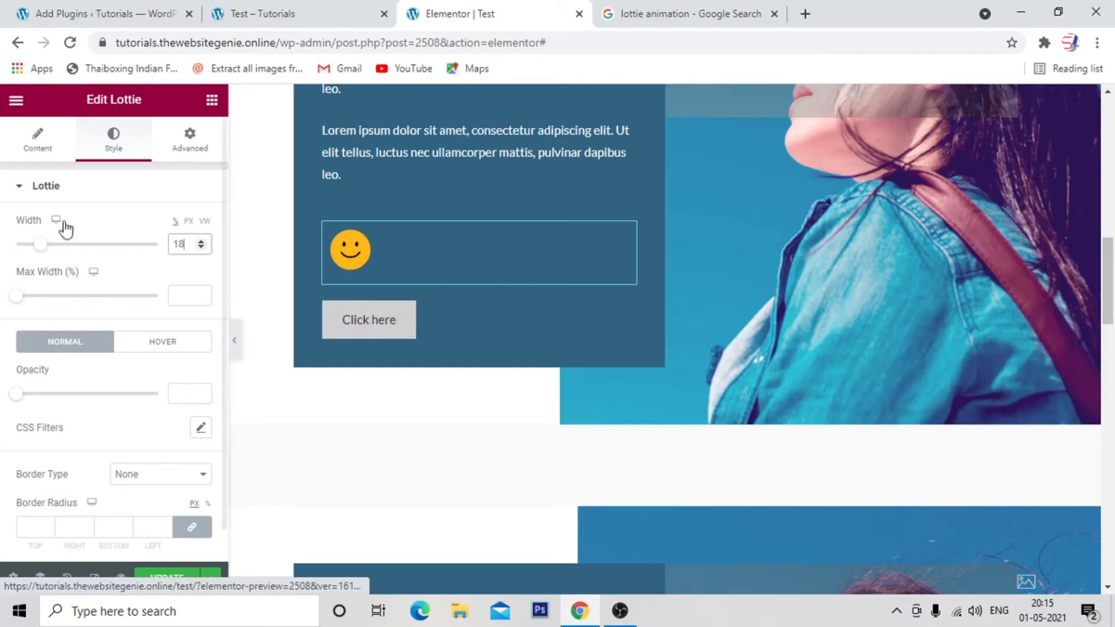
Center the new smiley animation within its column and turn on looping.
click(42, 148)
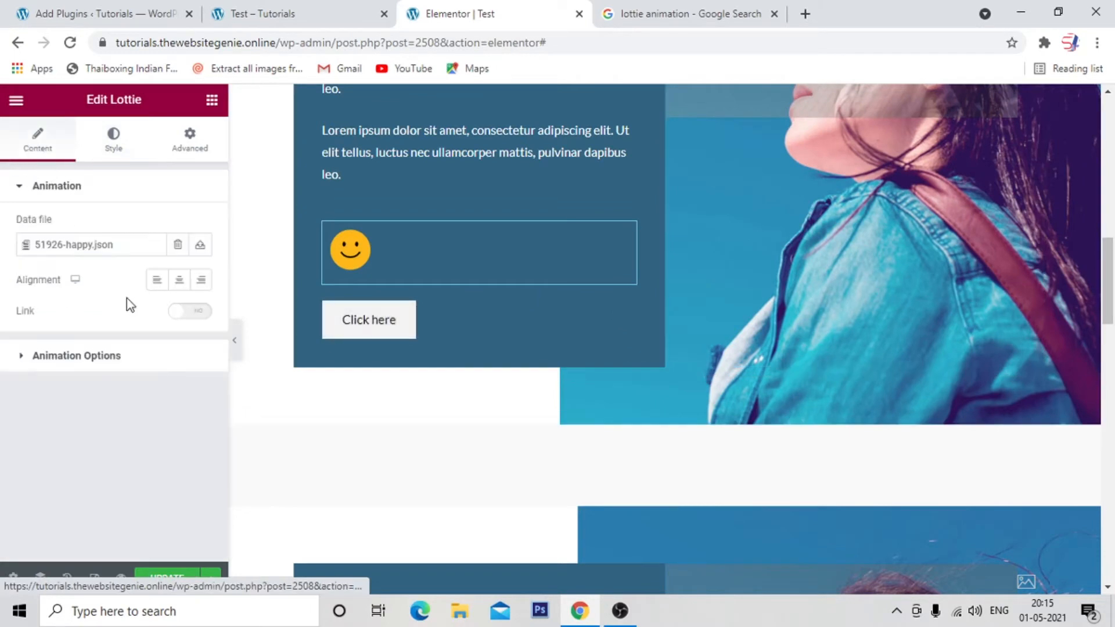
click(179, 280)
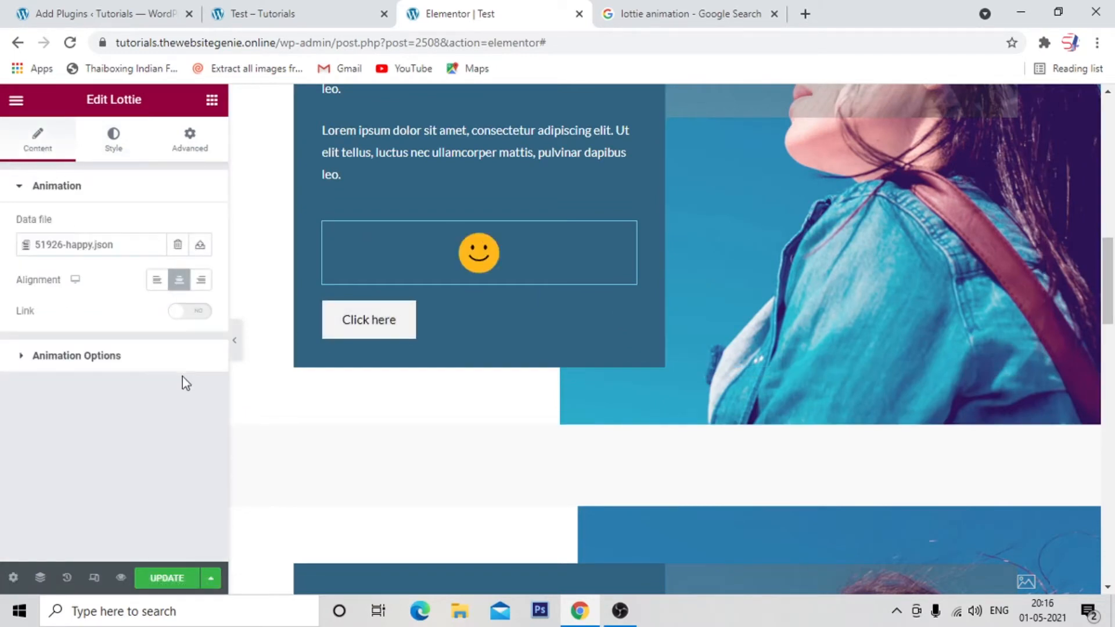
click(137, 362)
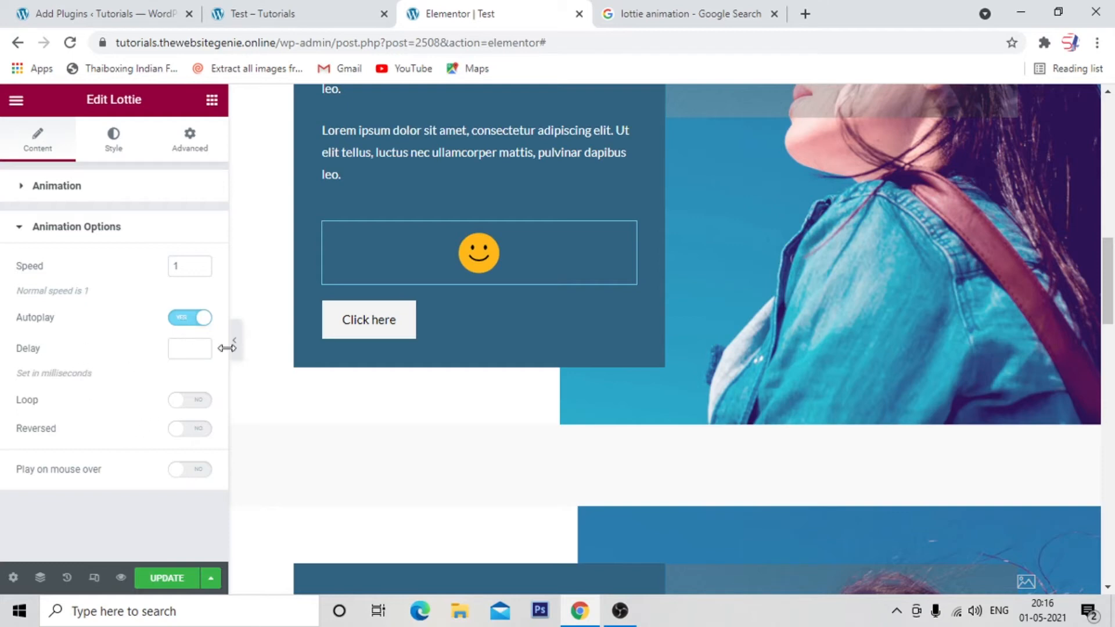
click(183, 401)
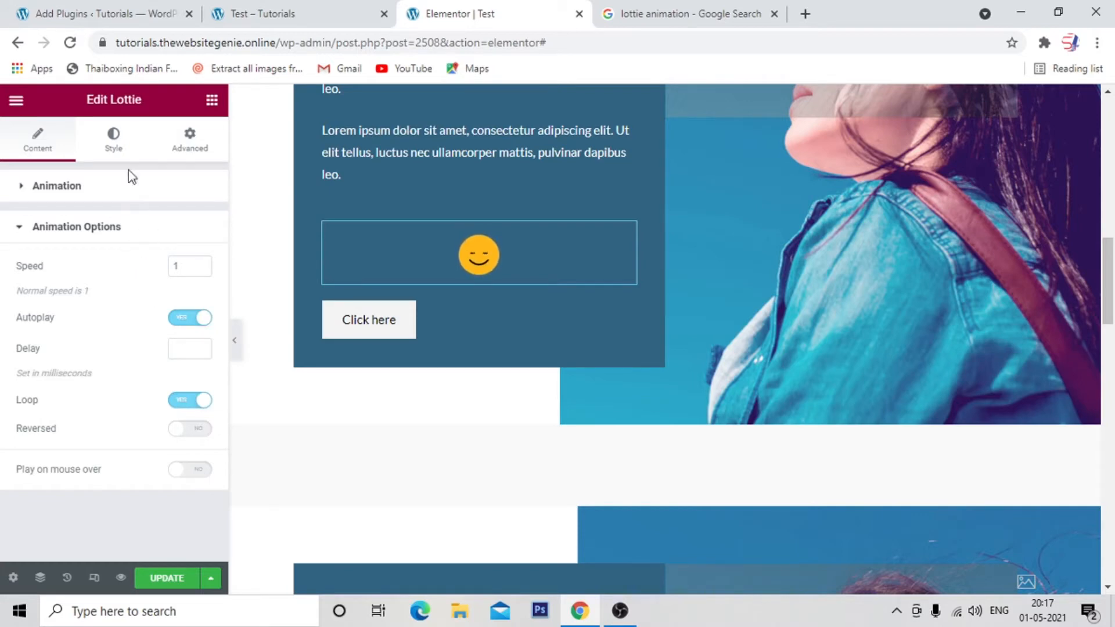
click(114, 146)
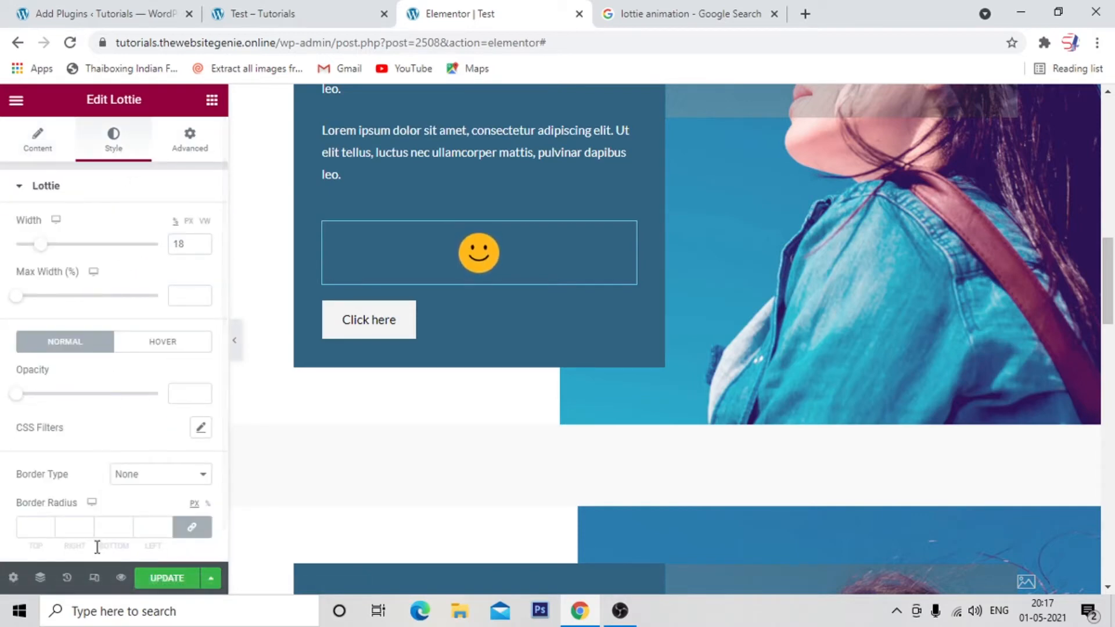
scroll(80, 423, down, 1)
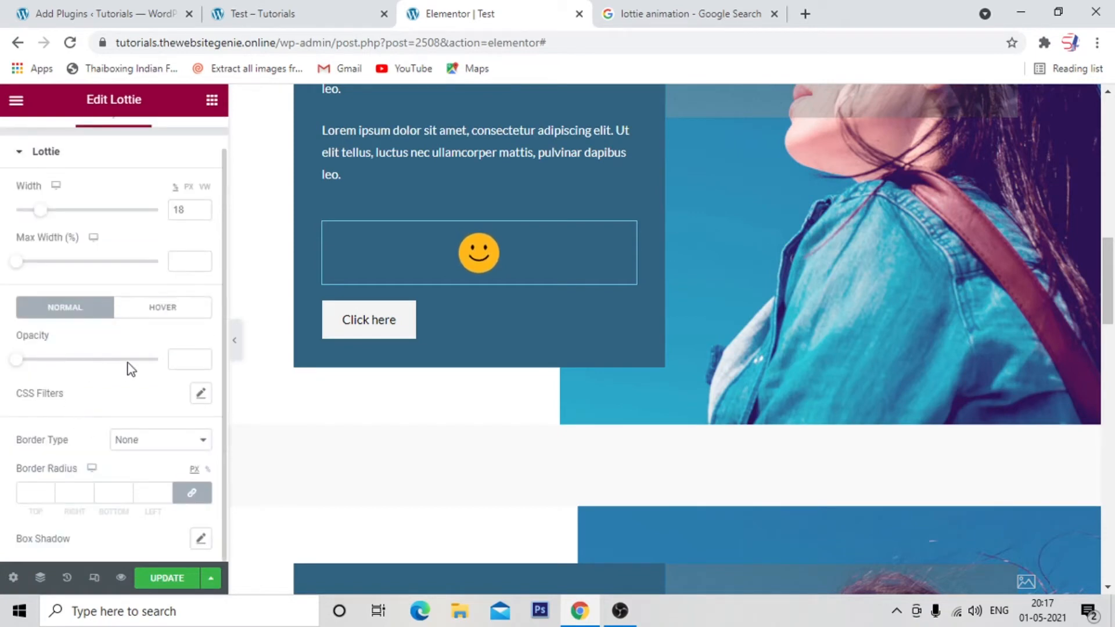
scroll(145, 494, up, 1)
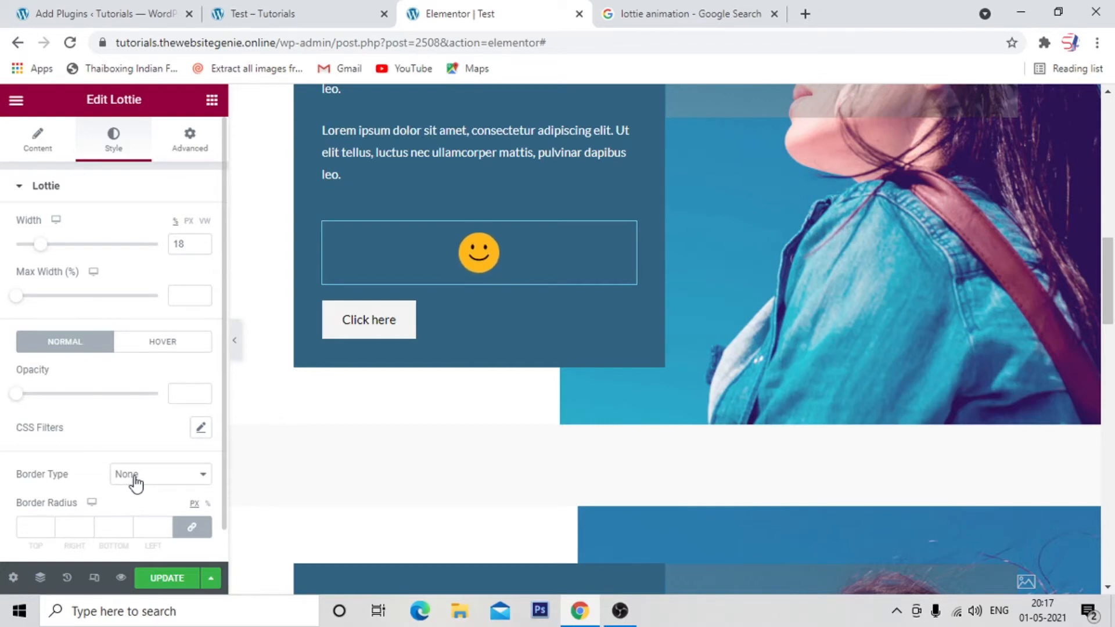
Center the first section's Click here button, compare it with the finished section below, and update the page.
click(464, 310)
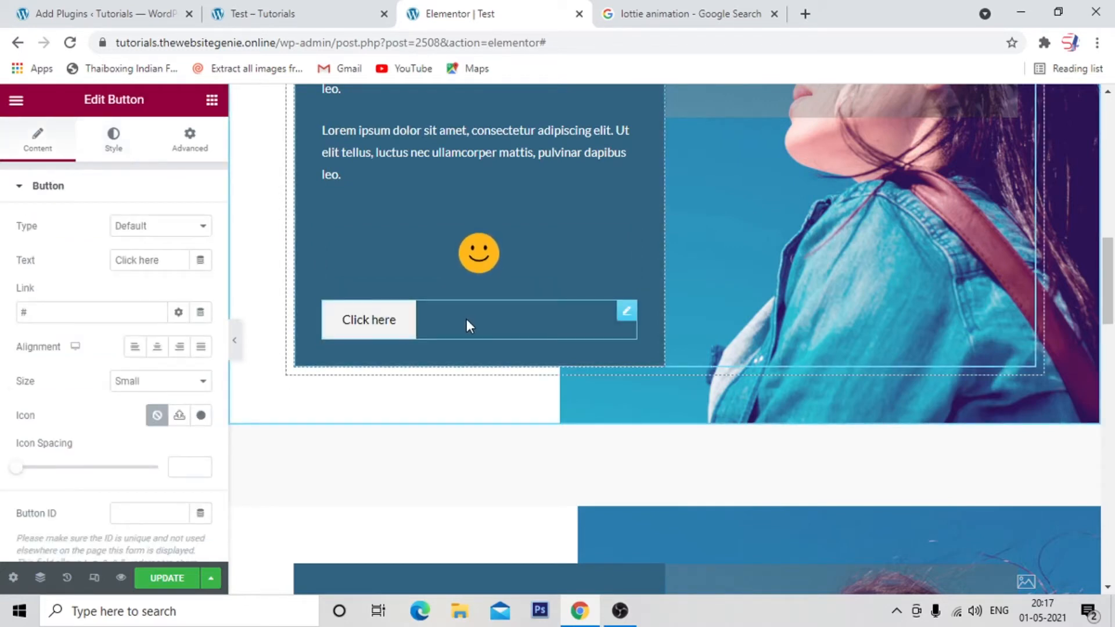
click(160, 349)
scroll(530, 419, up, 5)
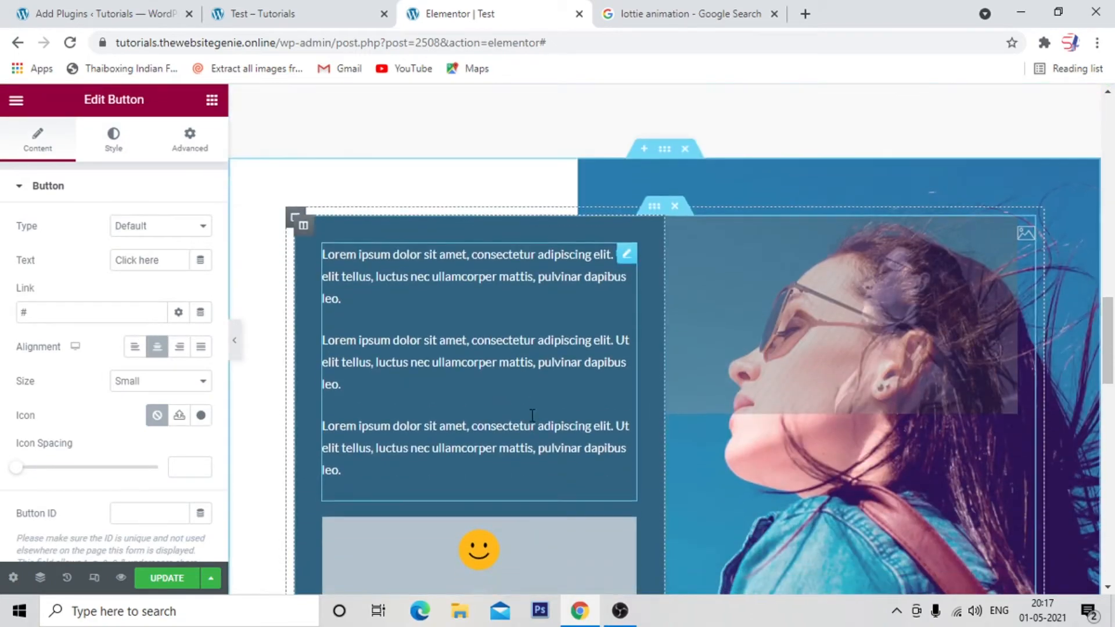
scroll(486, 528, down, 2)
scroll(390, 292, up, 1)
scroll(392, 291, down, 3)
scroll(392, 292, up, 3)
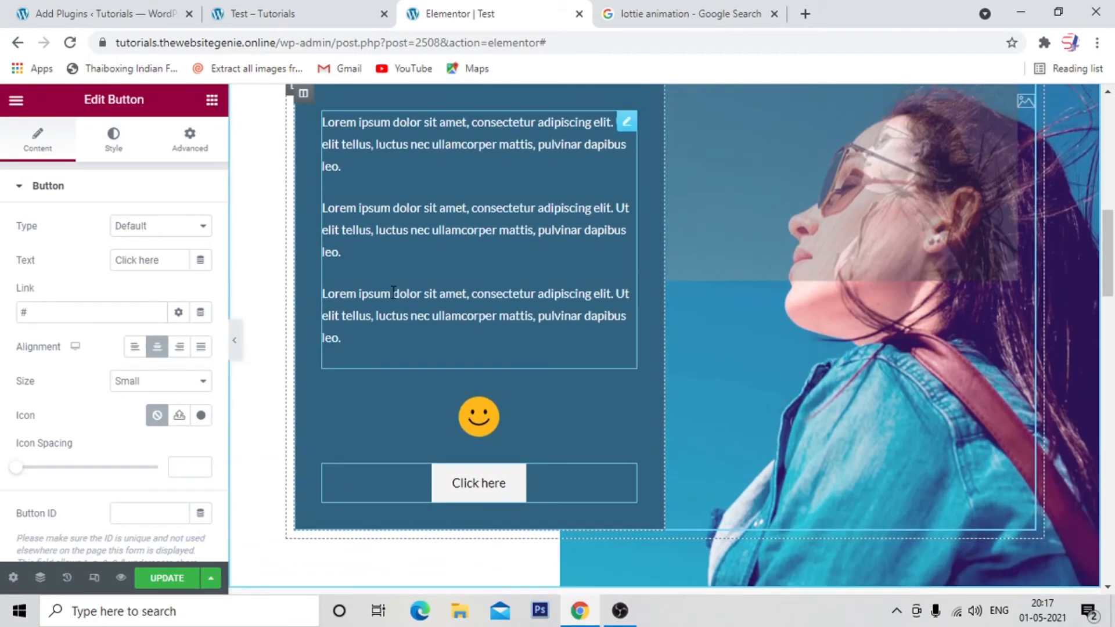
click(167, 584)
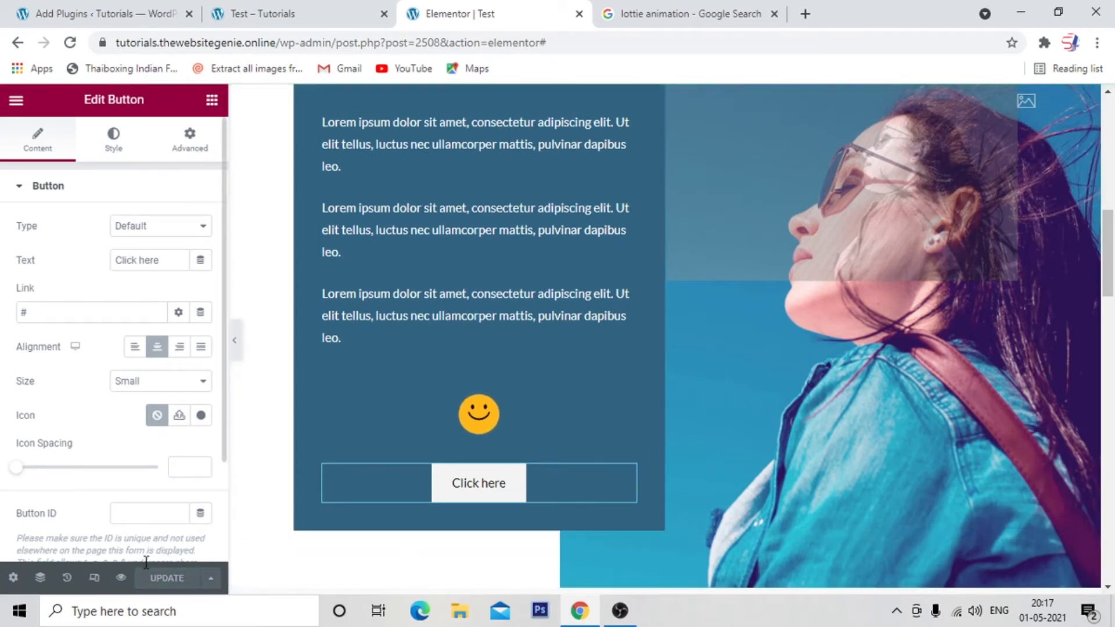
Preview the Test page and check the smiley animations and centered Click here buttons in both sections.
click(121, 578)
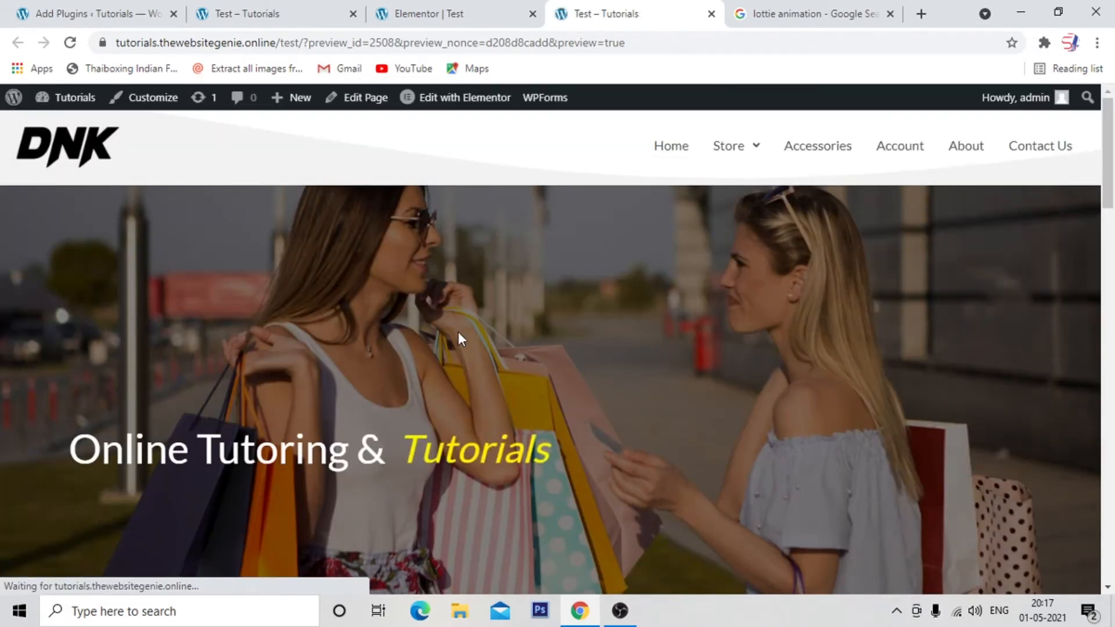
scroll(621, 320, down, 10)
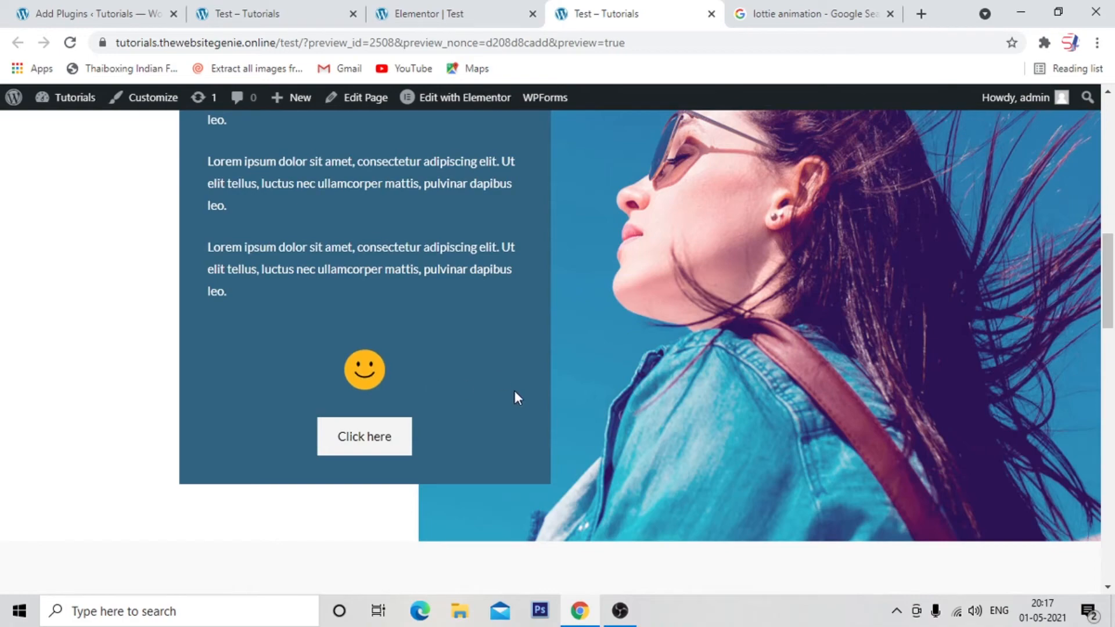
scroll(513, 390, down, 10)
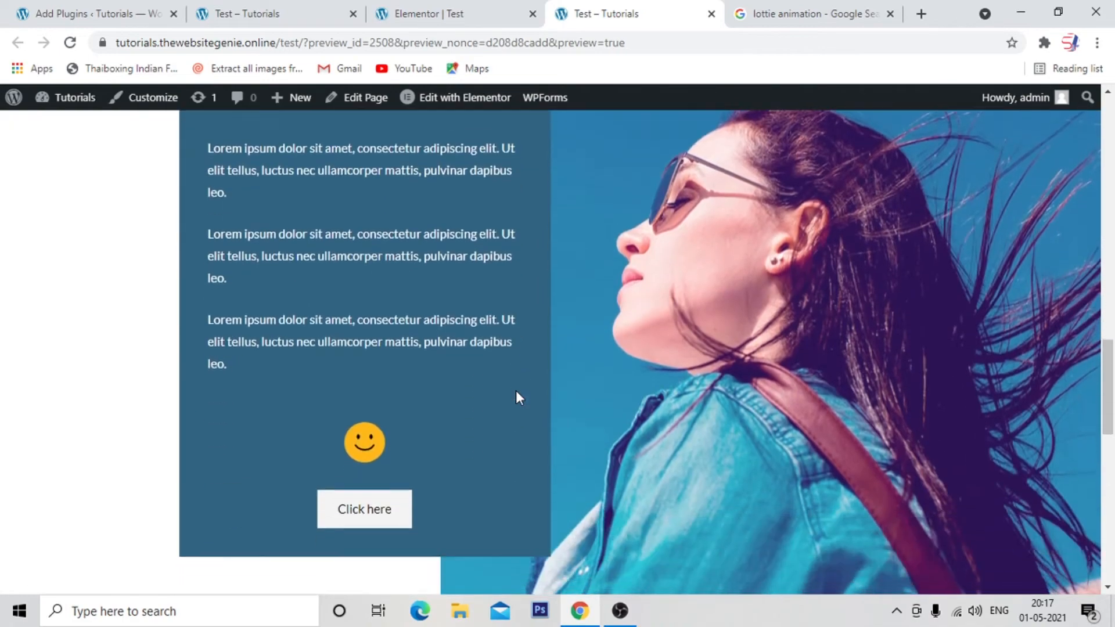
scroll(495, 248, down, 5)
scroll(495, 249, up, 12)
Return to the Elementor editor, delete the landscape Lottie section above the footer, and update the page.
click(475, 22)
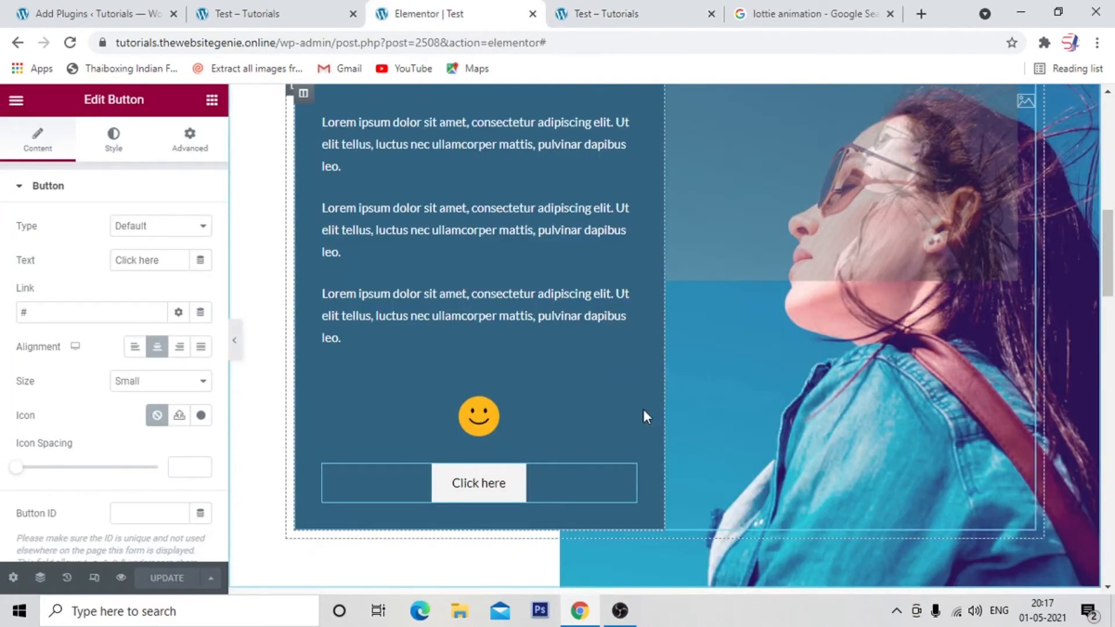
scroll(643, 411, down, 7)
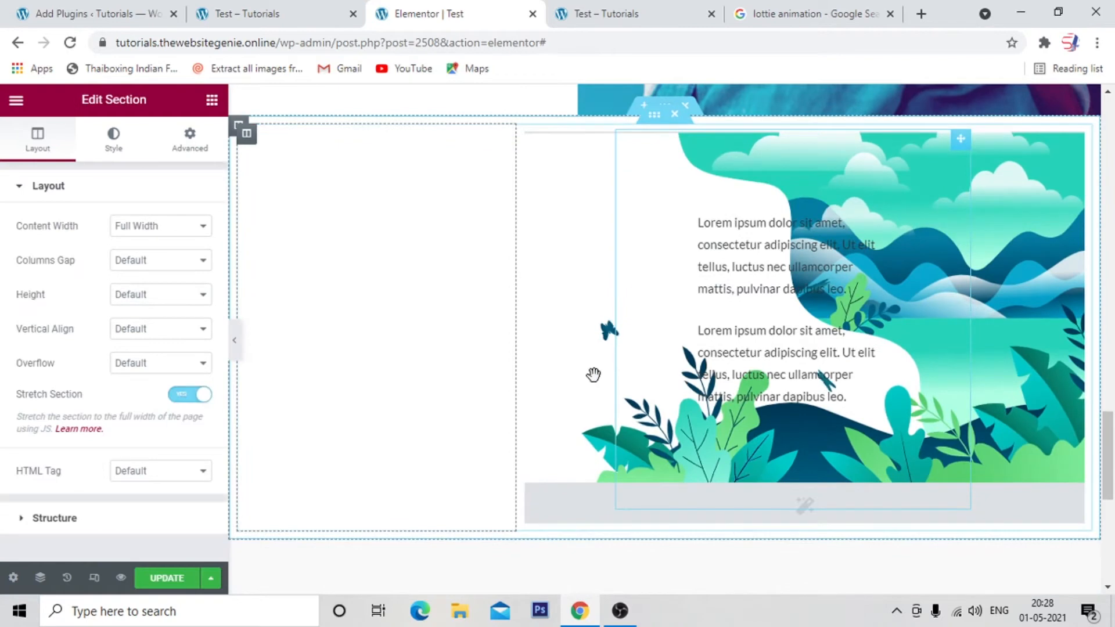
scroll(487, 359, up, 3)
scroll(542, 393, down, 3)
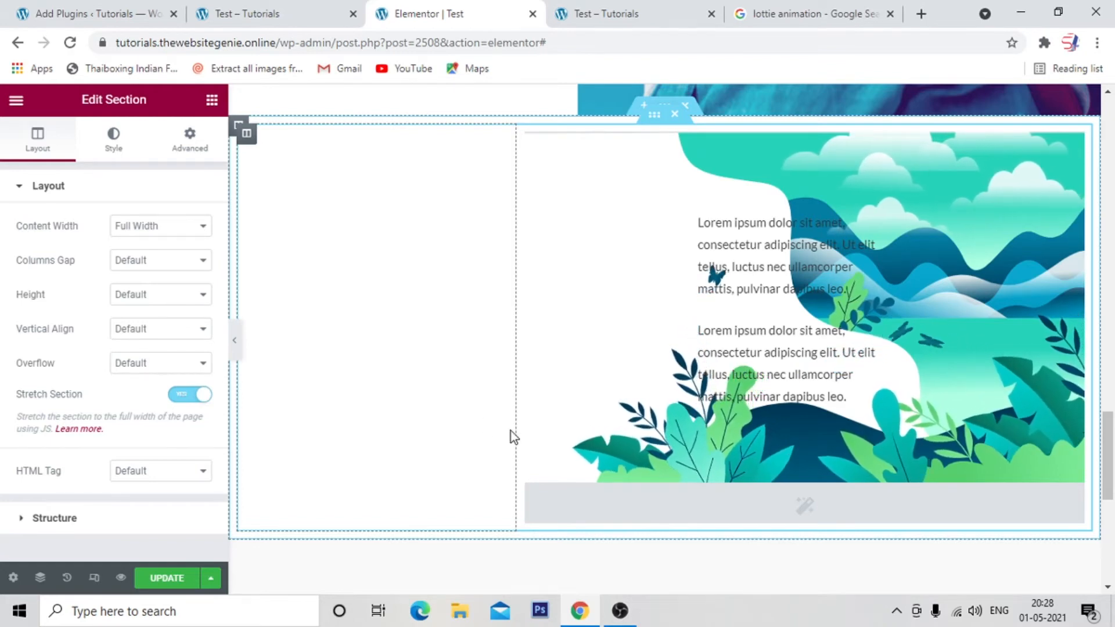
click(691, 111)
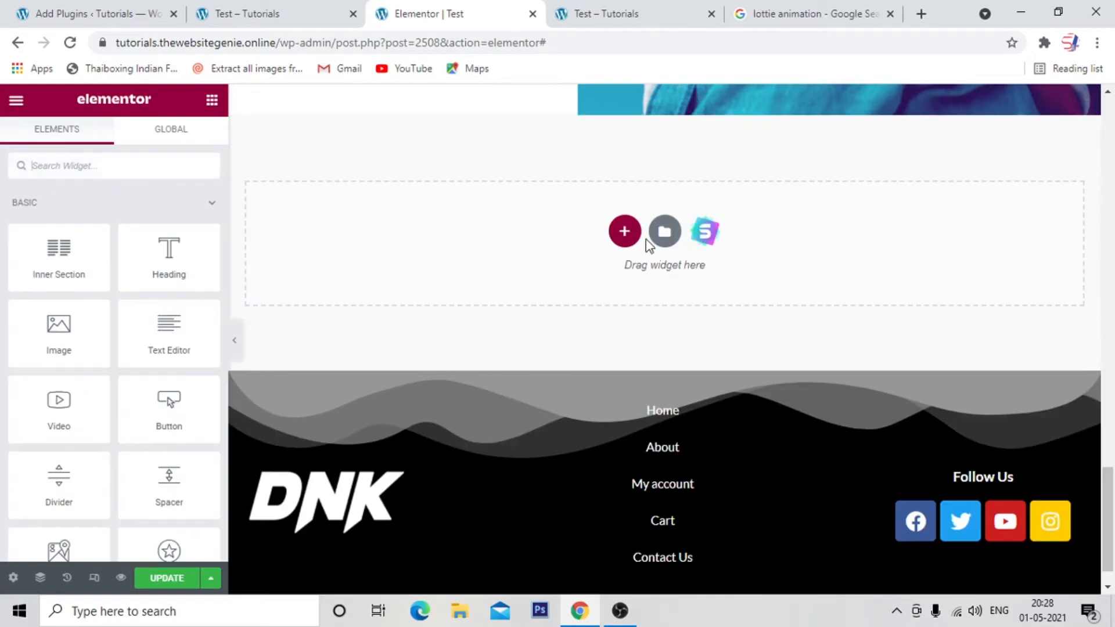
click(167, 578)
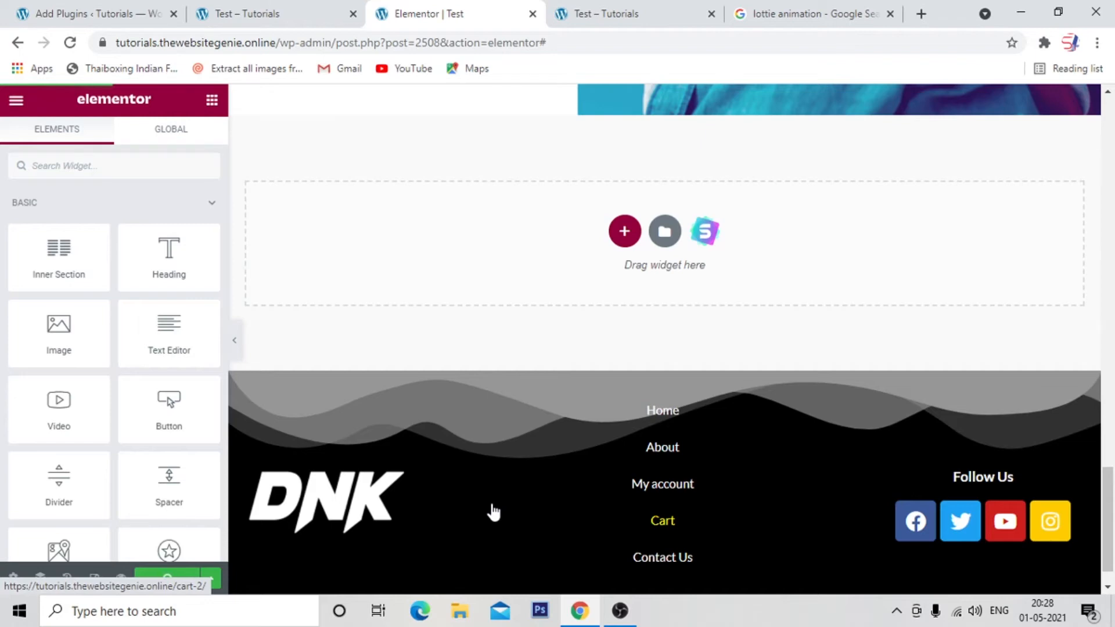
Add a single-column section above the footer with top and bottom margins of 50 px.
click(623, 232)
click(455, 282)
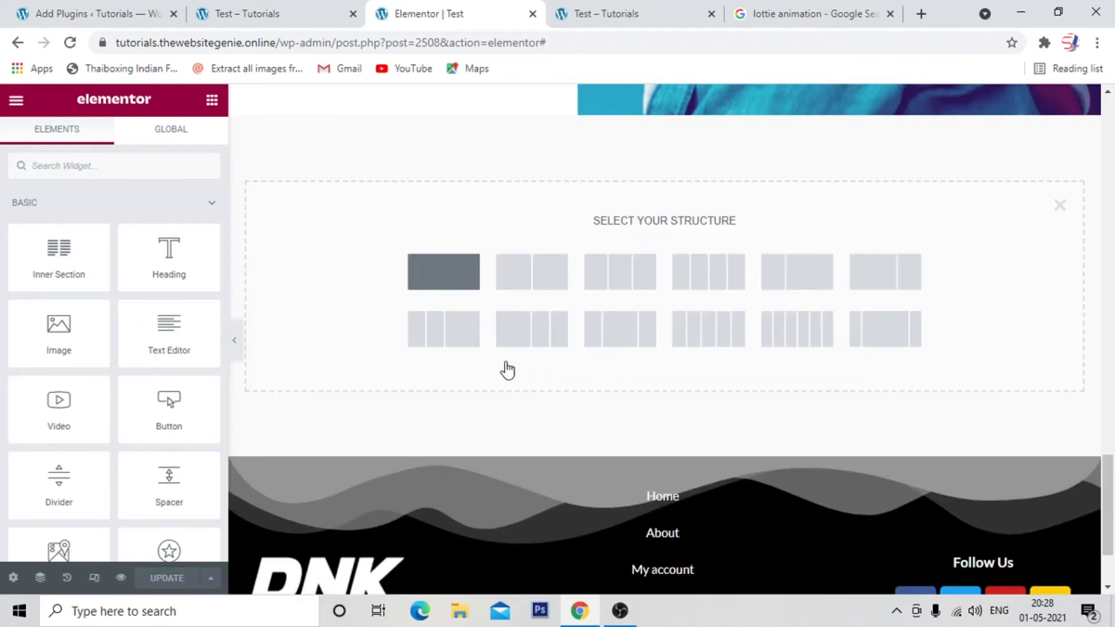
click(189, 145)
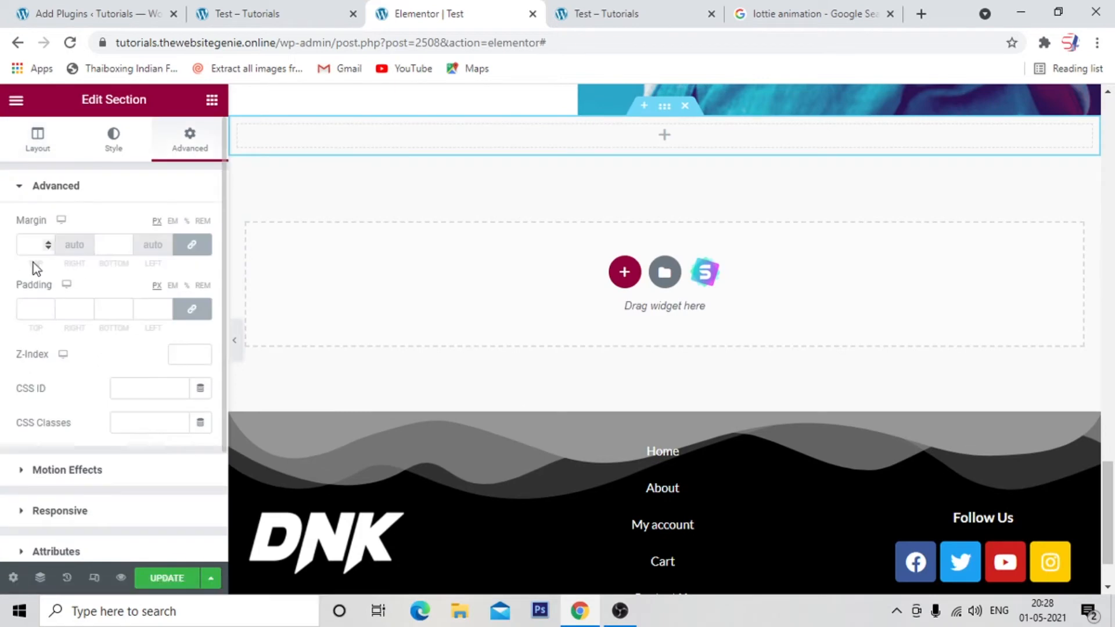
text(50)
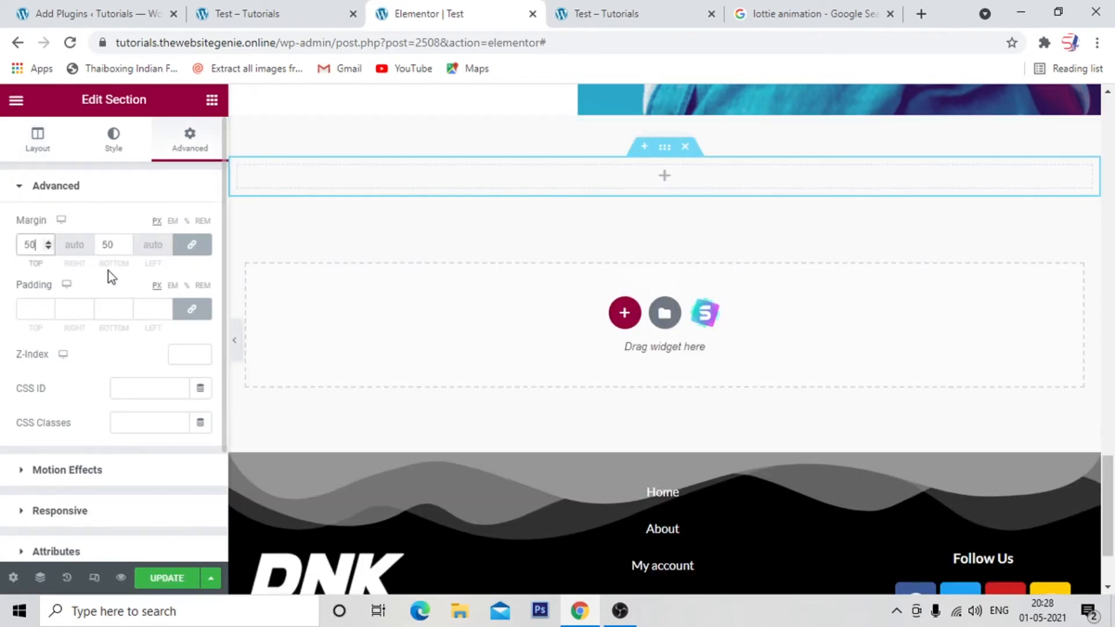
Place an Inner Section widget inside the new section above the footer.
click(211, 100)
drag(58, 255, 674, 187)
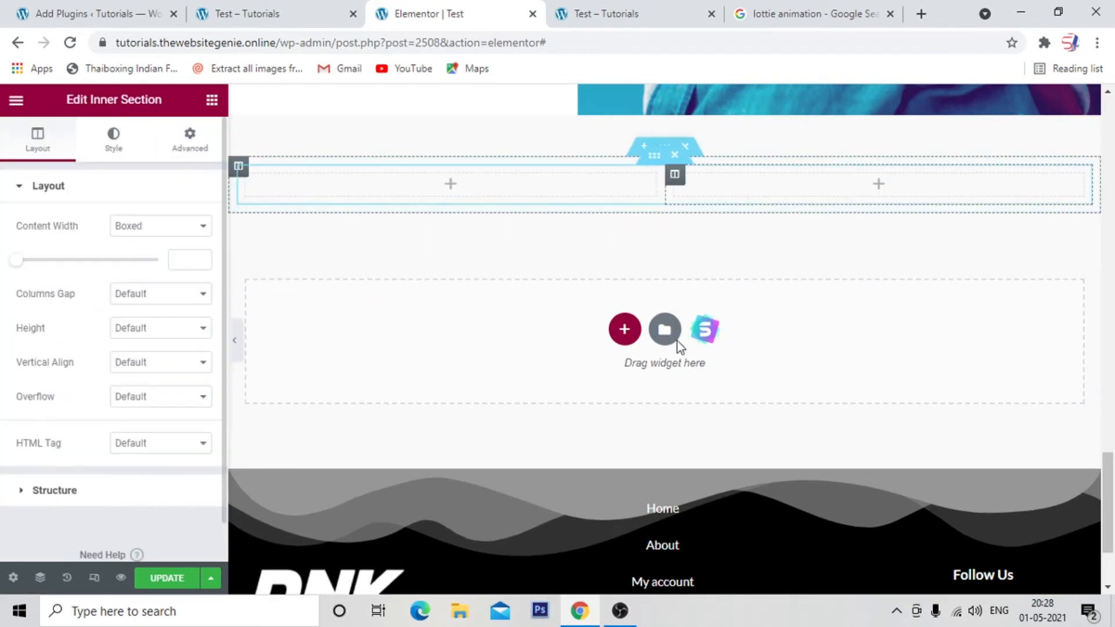
Set the new outer section above the footer to Full Width content, enable Stretch Section, and set its columns gap to No Gap.
click(666, 150)
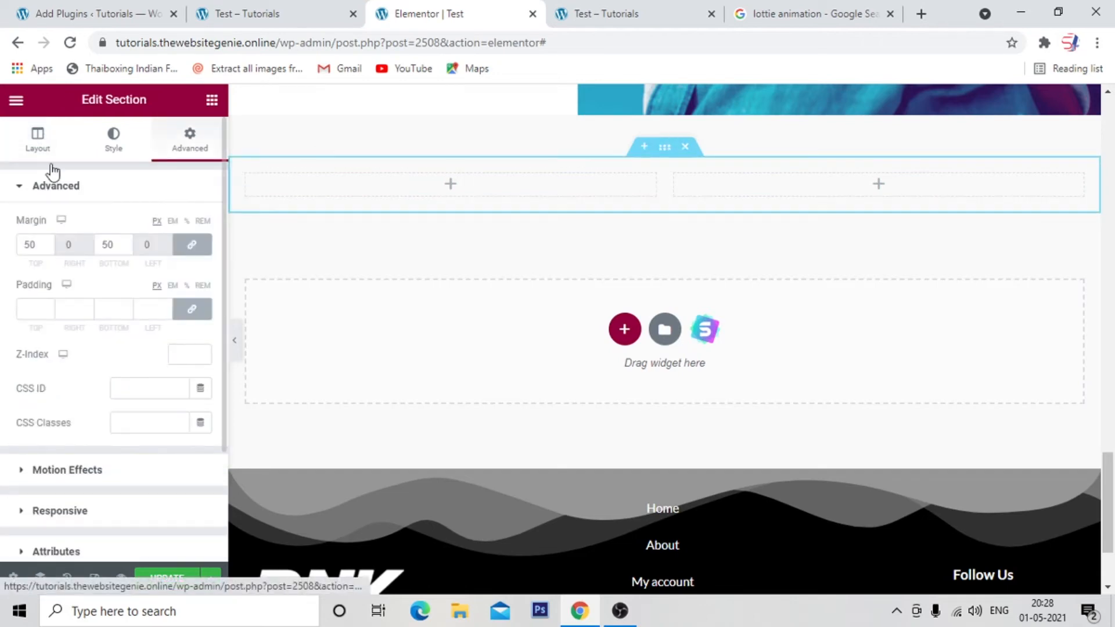
click(42, 142)
click(152, 229)
click(151, 260)
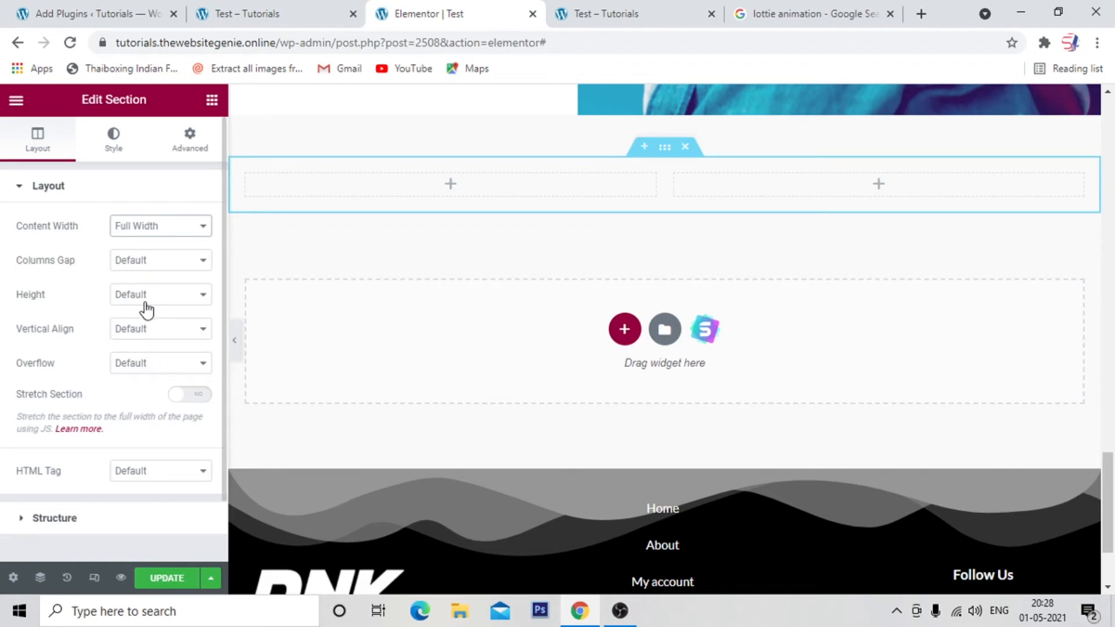
click(192, 395)
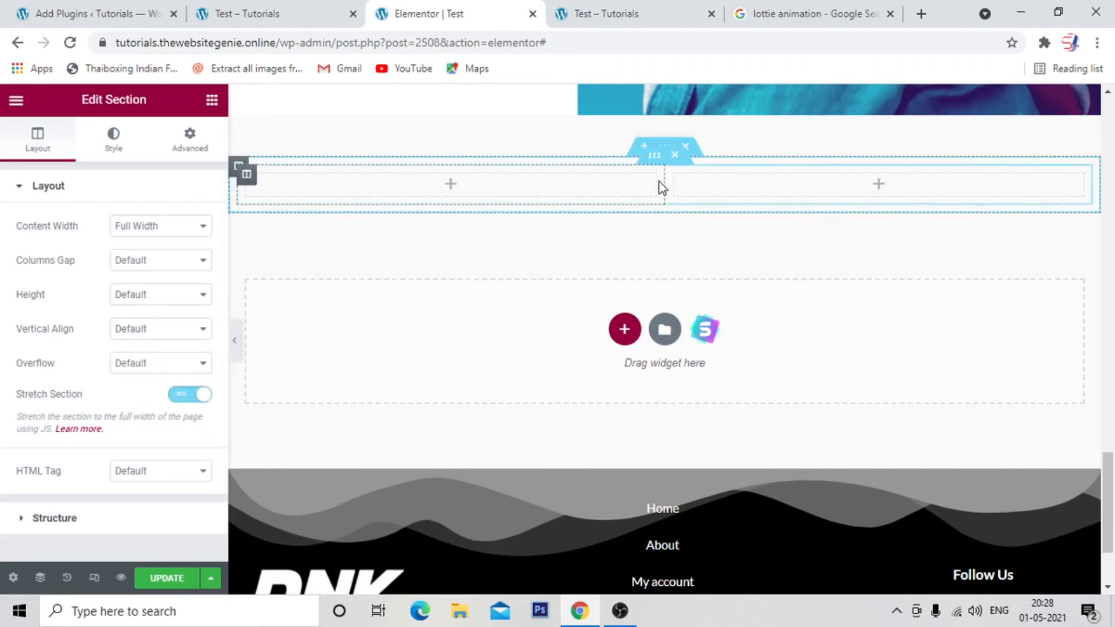
click(143, 261)
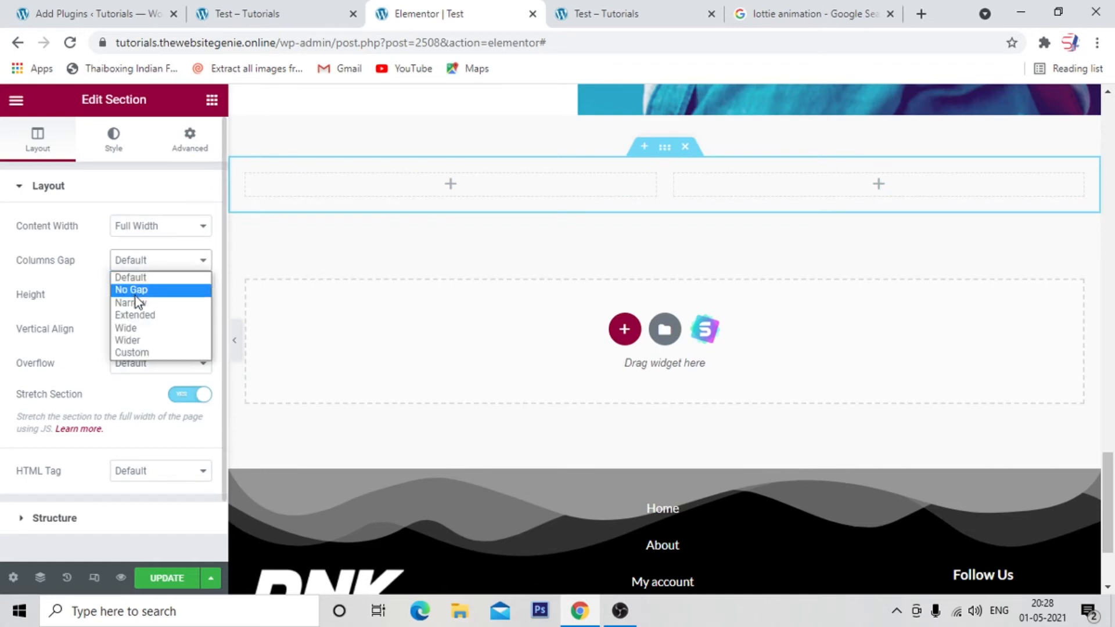
click(134, 291)
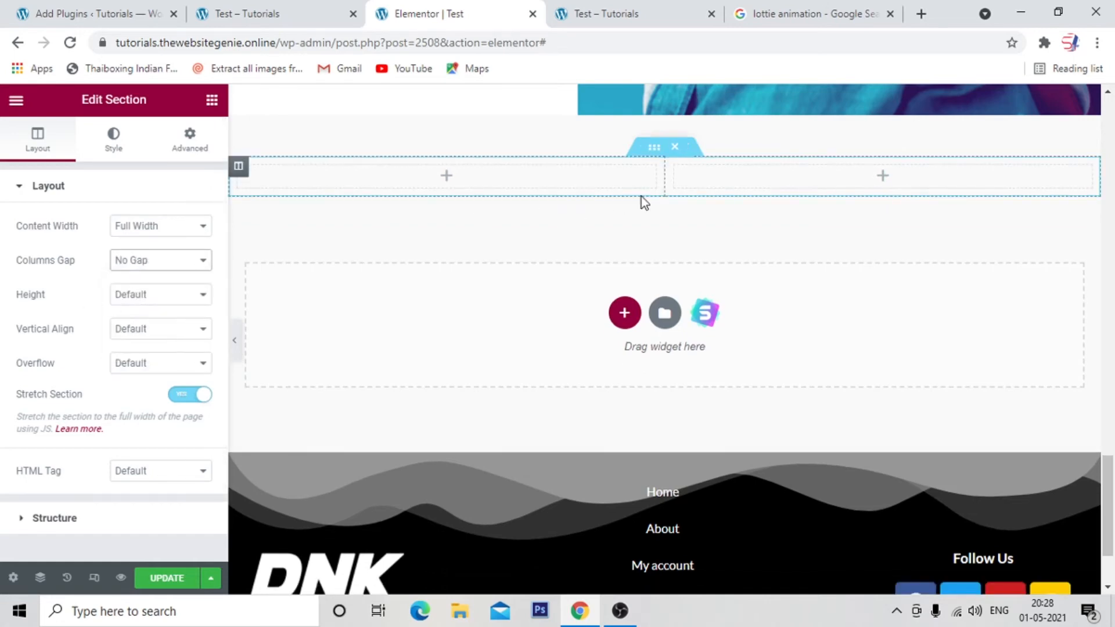
Find the unlocked Lottie widget and place it in the right column of the new inner section.
click(656, 150)
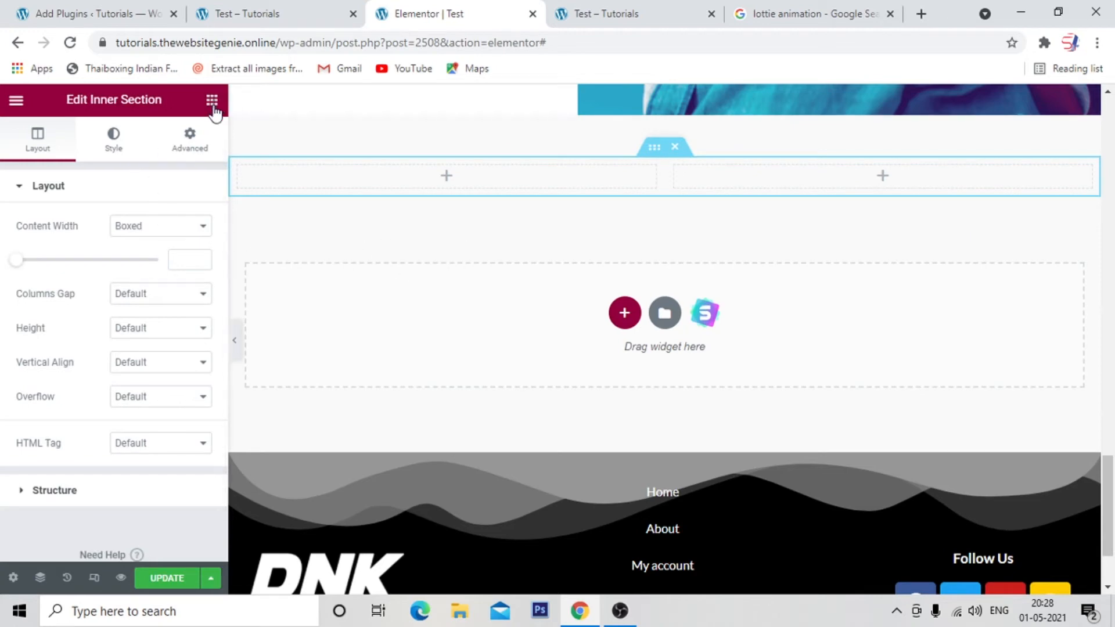
click(212, 101)
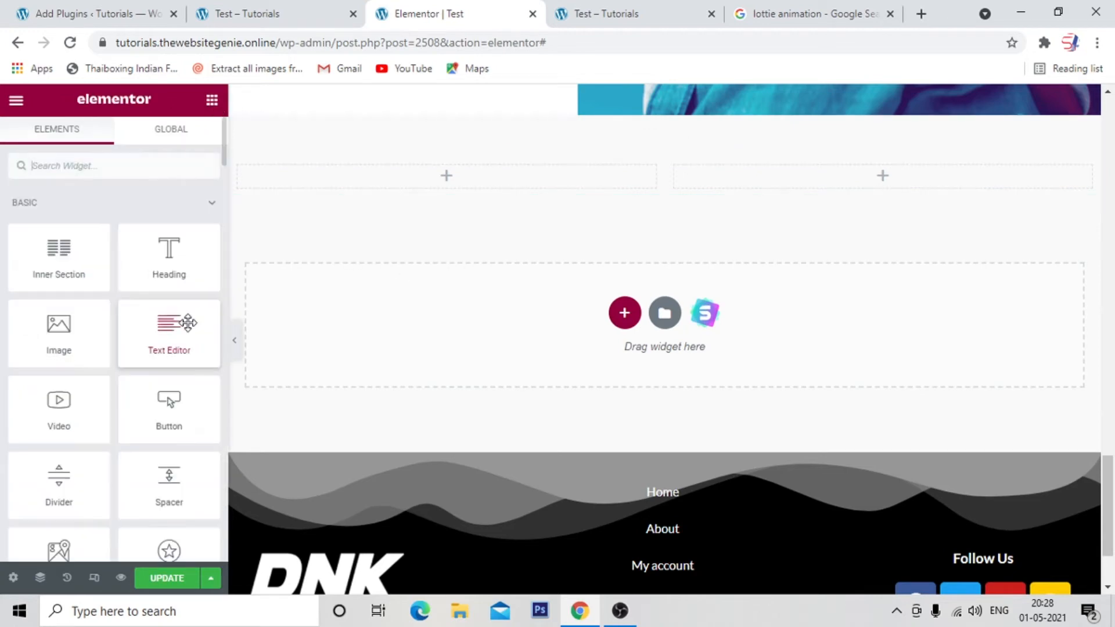
click(101, 165)
text(lot)
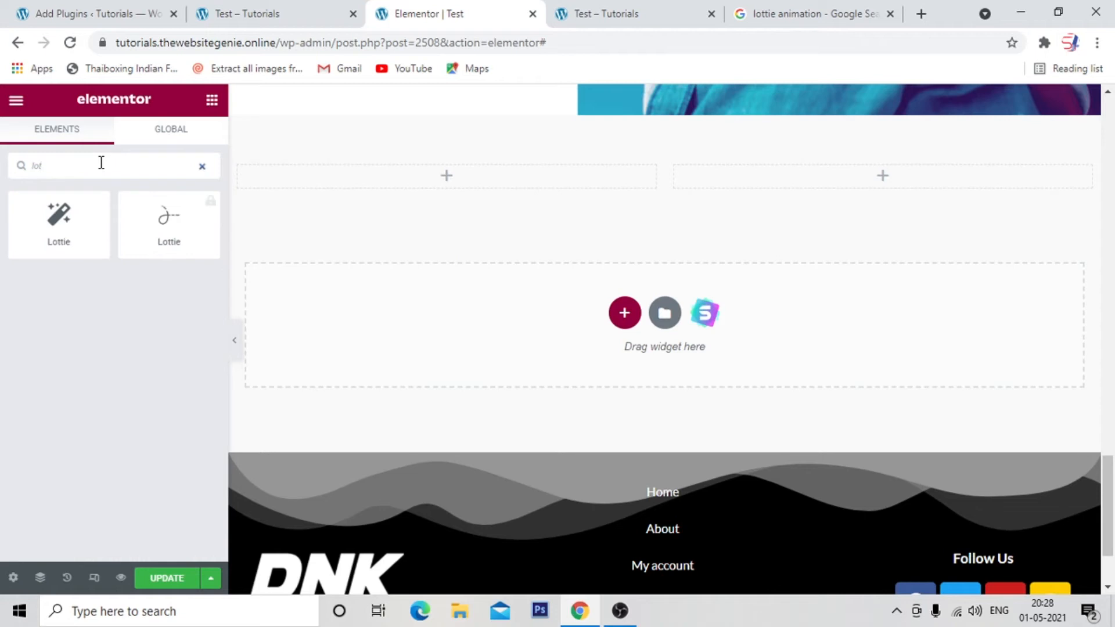
drag(58, 218, 863, 190)
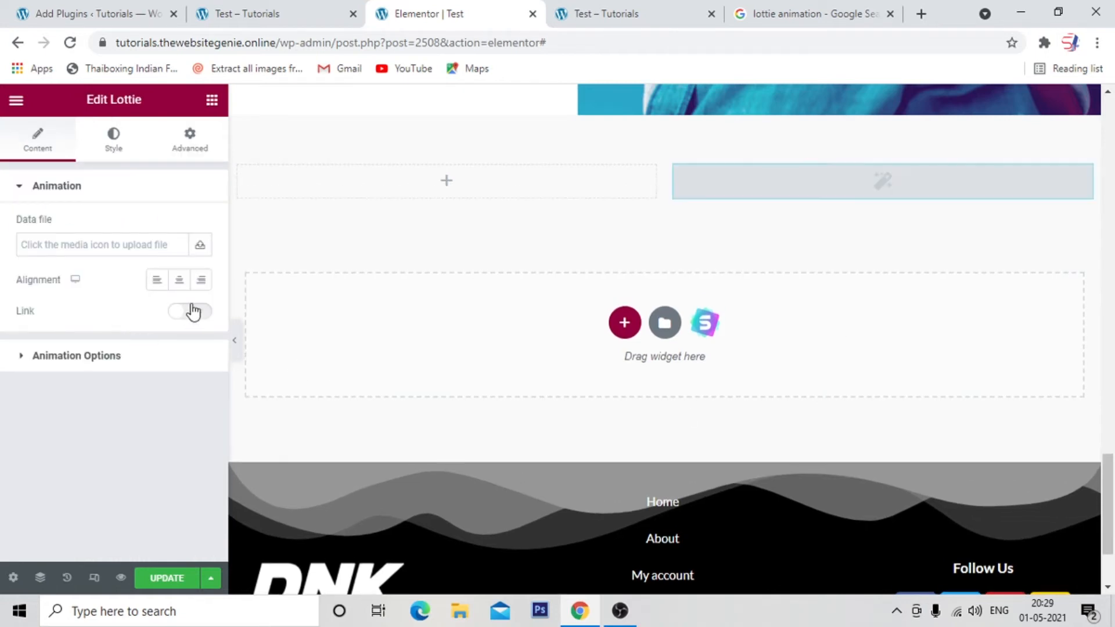
Load 43653-natural-landing-page.json as the Lottie widget's data file and turn on looping for the animation.
click(200, 246)
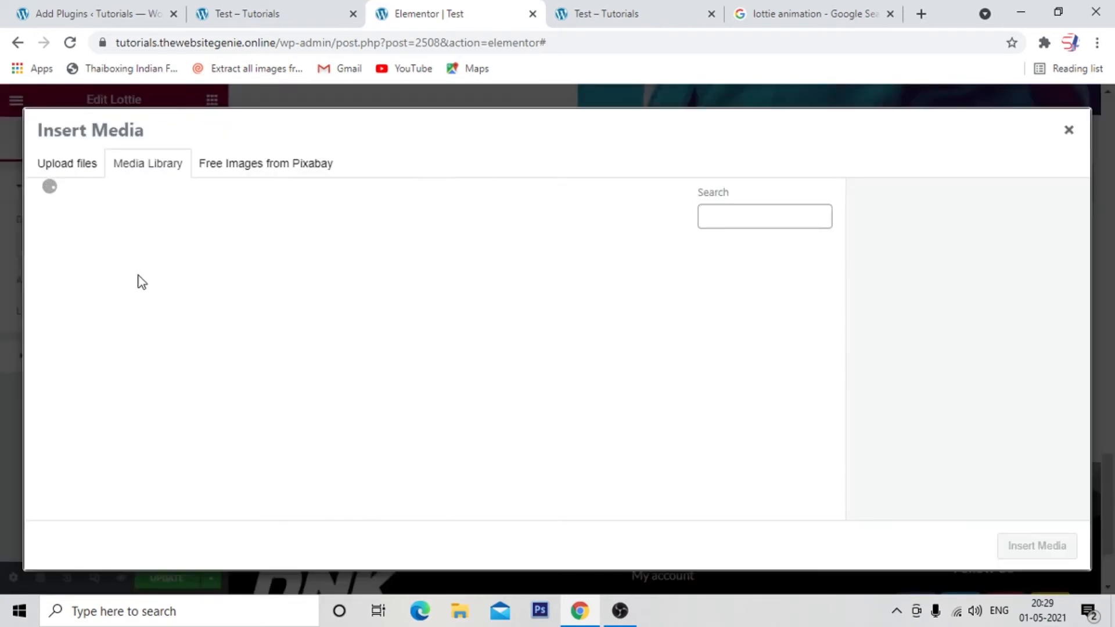
click(119, 333)
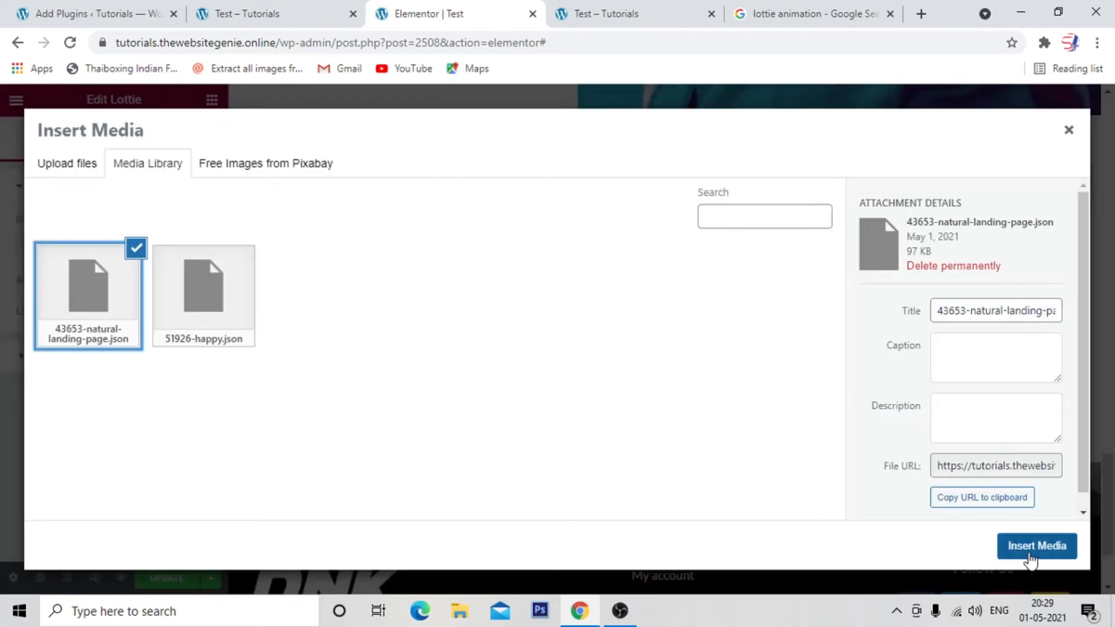
click(1029, 553)
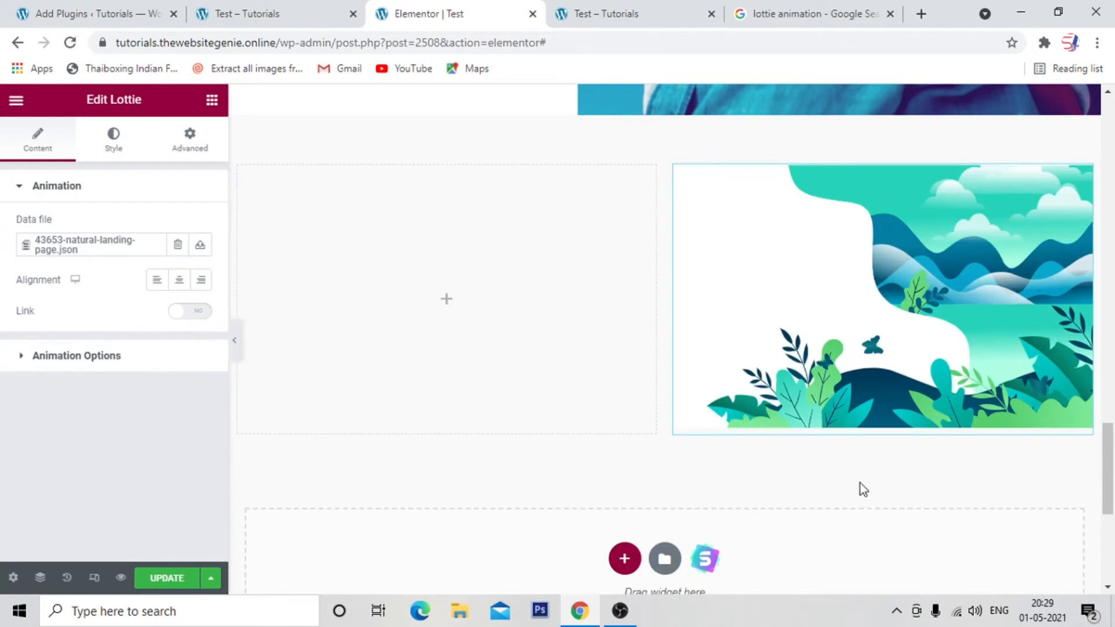
click(97, 356)
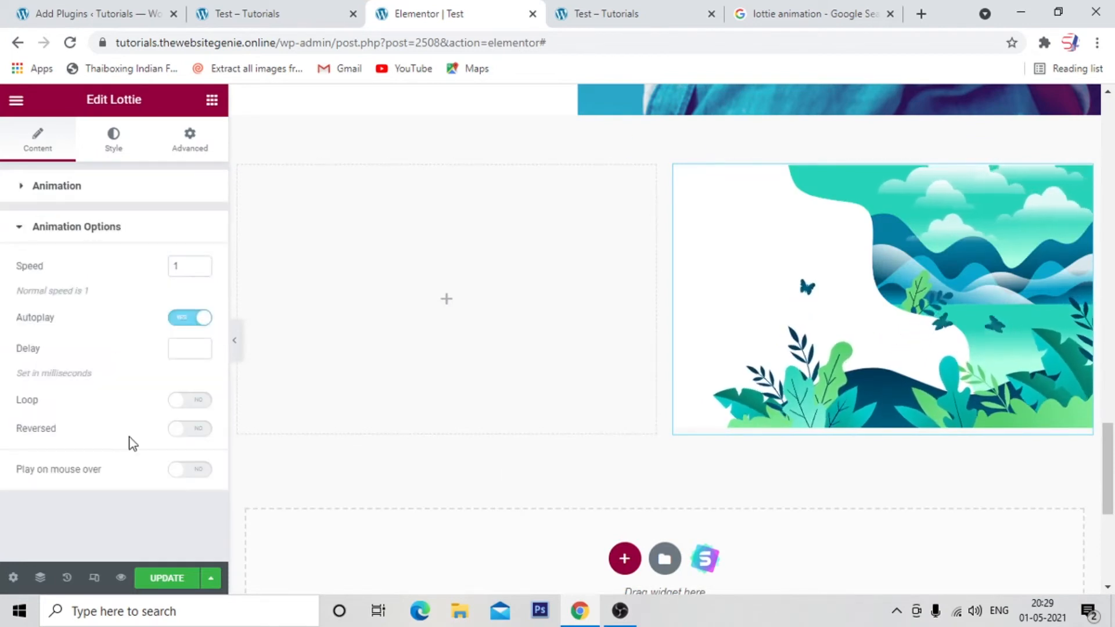
click(178, 400)
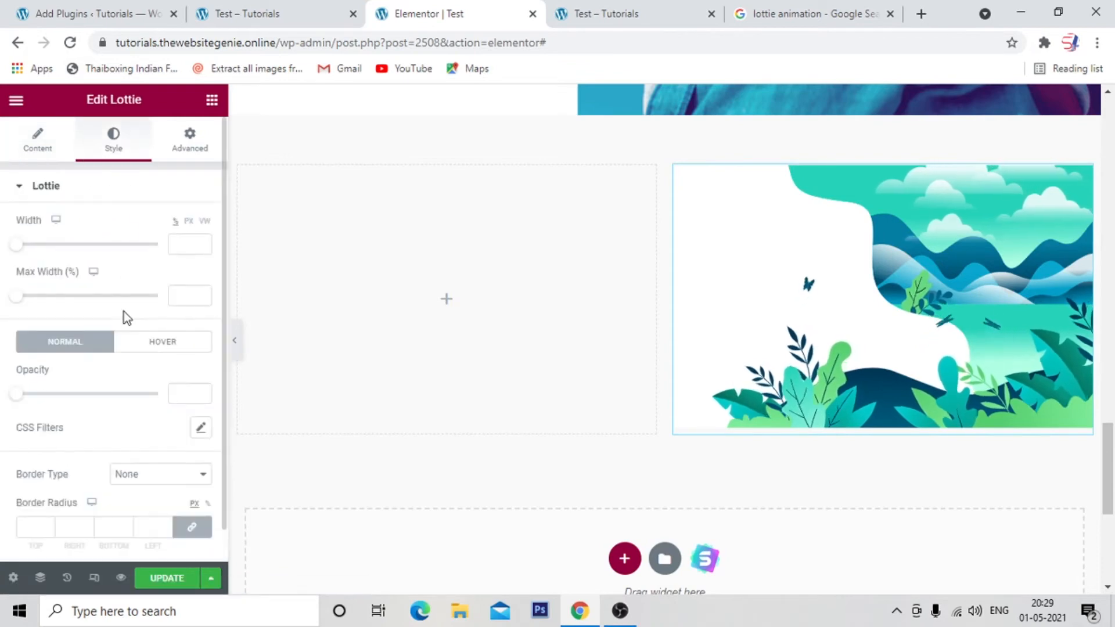
scroll(122, 412, down, 1)
scroll(122, 412, up, 1)
Select the outer section that holds the landscape animation and set its background color to white.
mouse_move(656, 222)
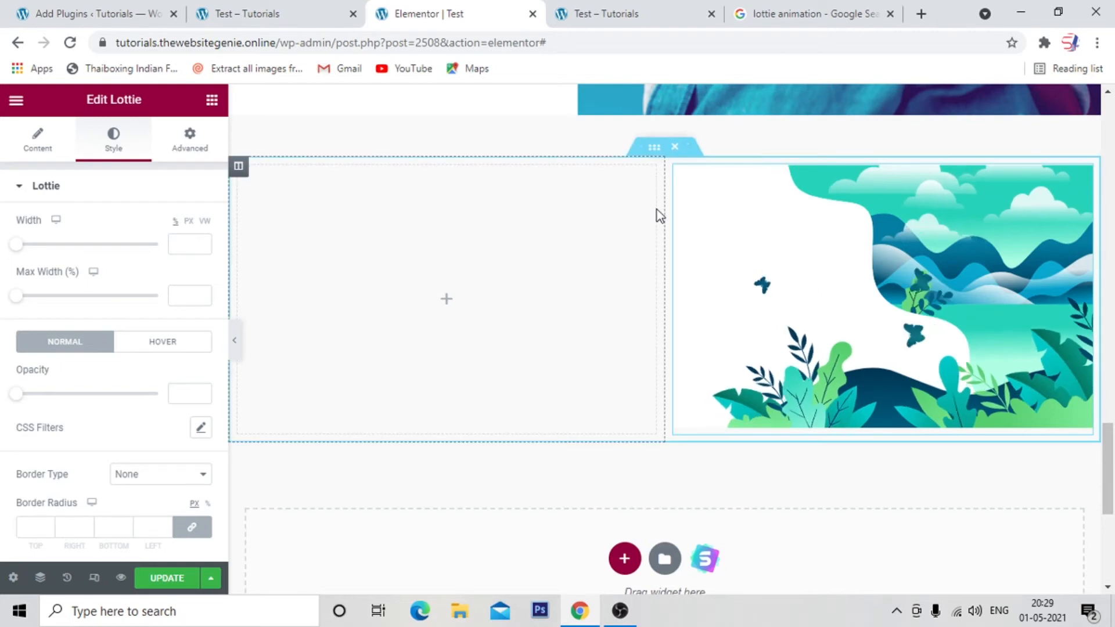
right_click(642, 195)
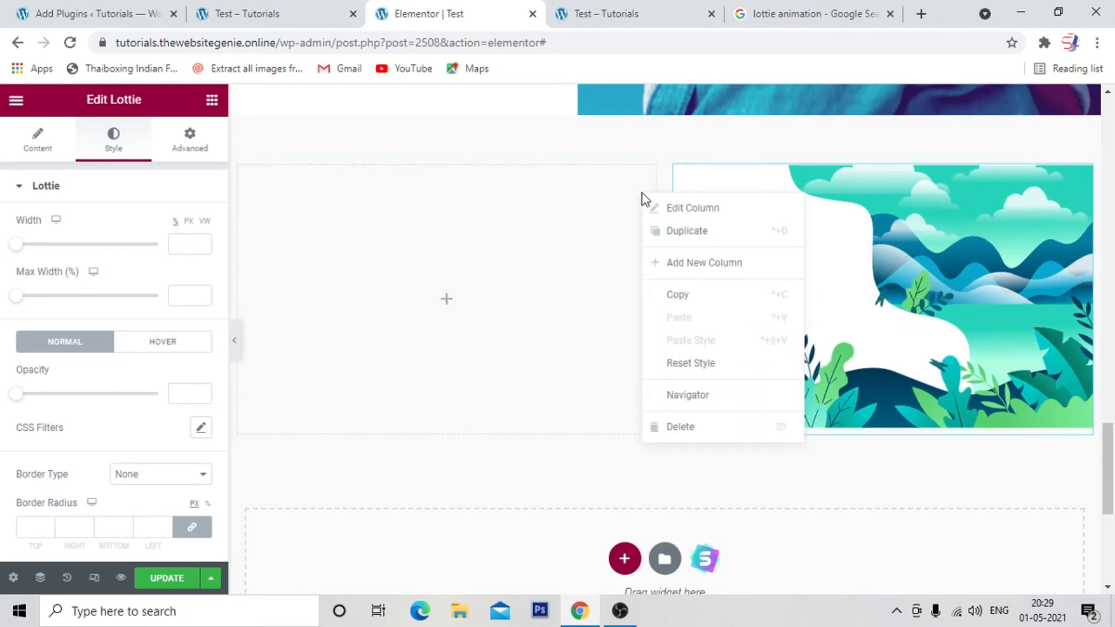
click(693, 390)
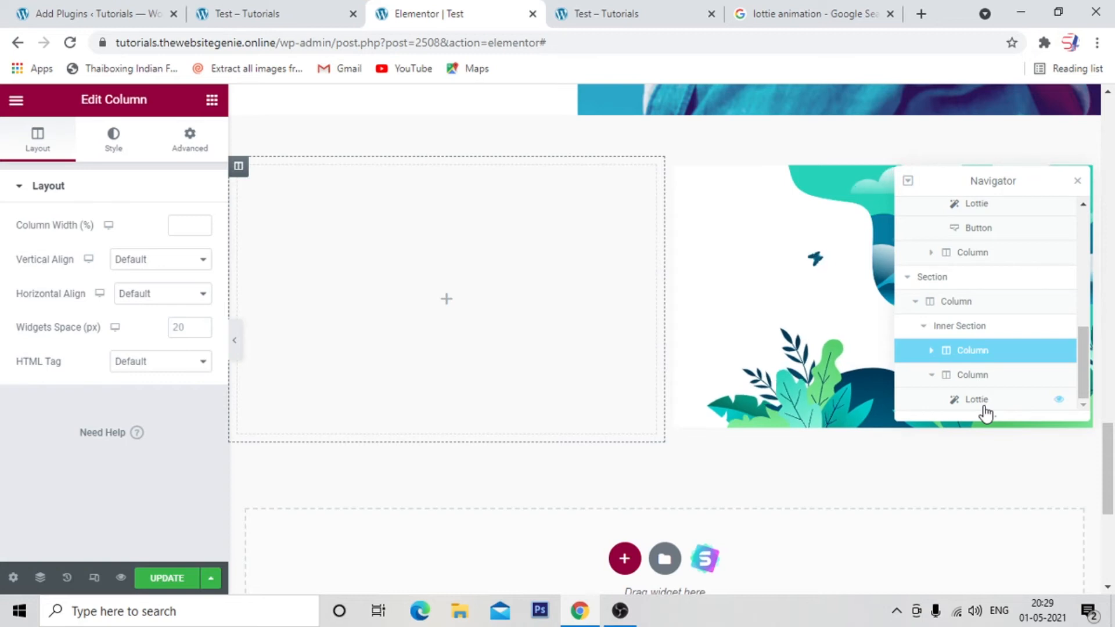
click(958, 286)
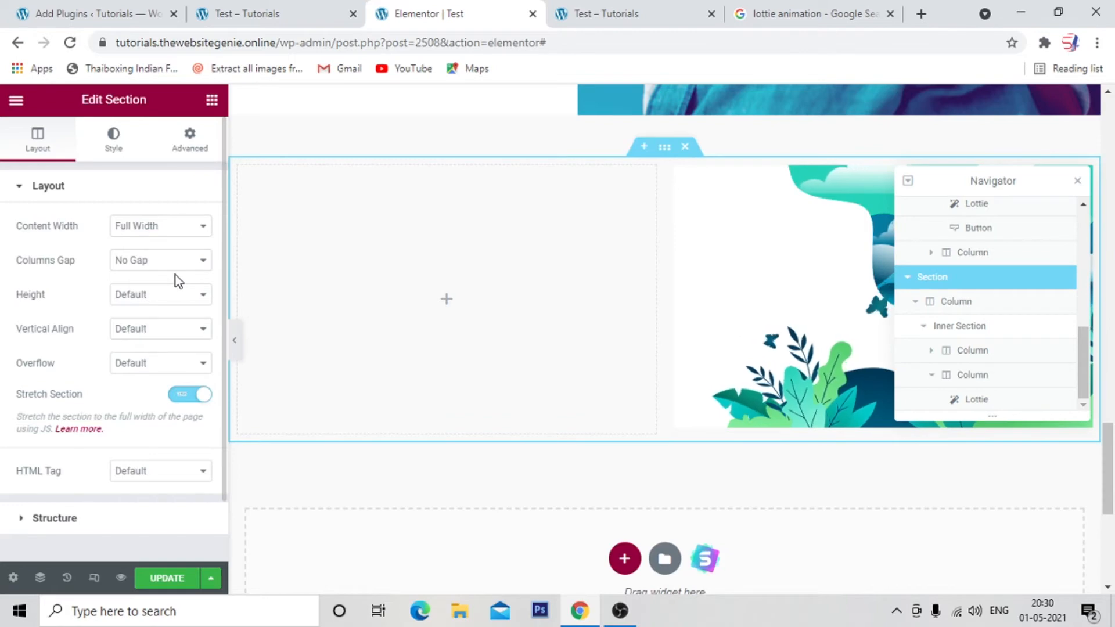
click(112, 152)
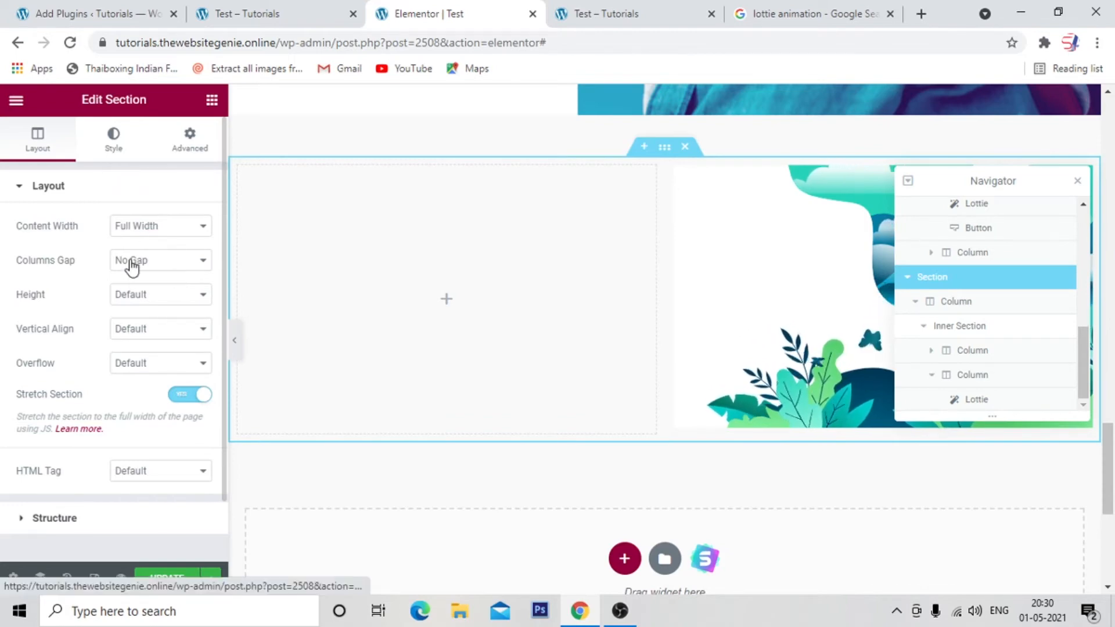
click(134, 262)
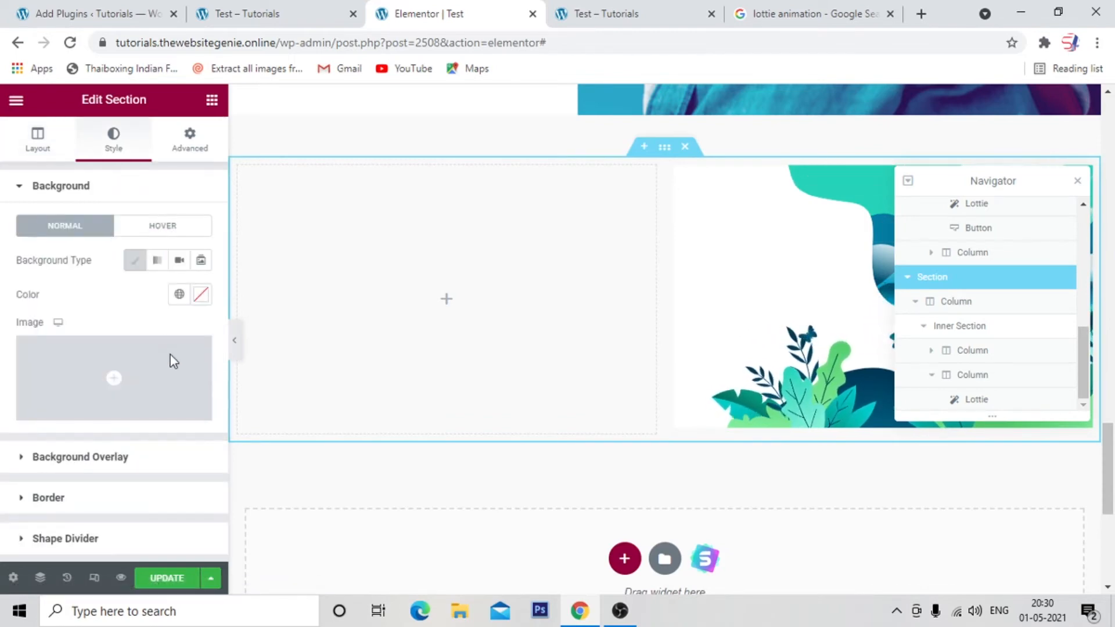
click(202, 297)
drag(199, 388, 102, 342)
click(84, 282)
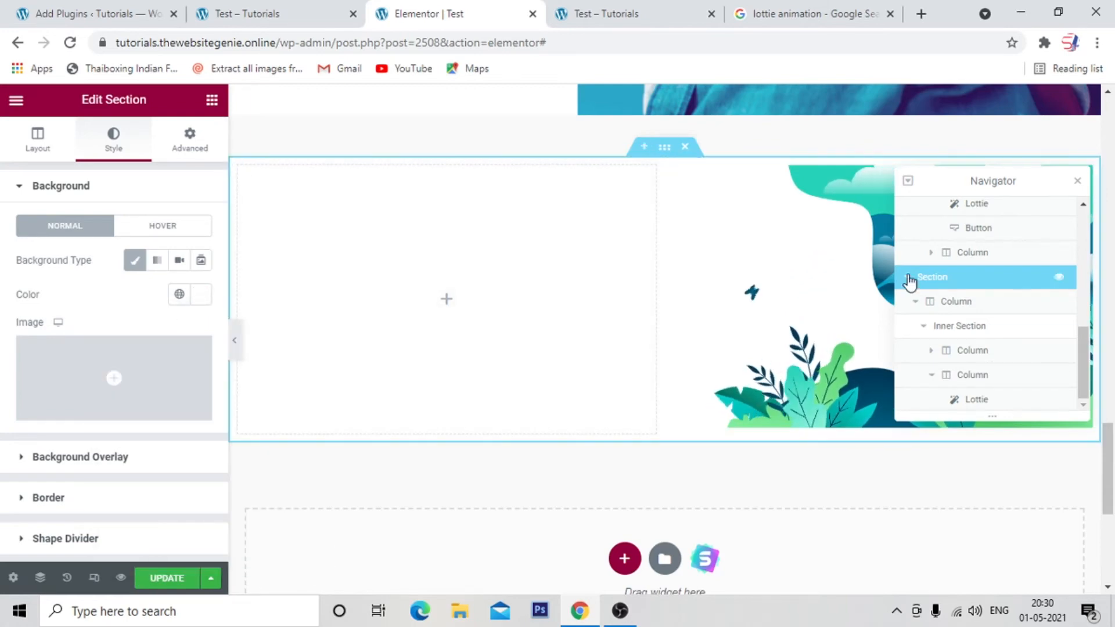
click(1077, 181)
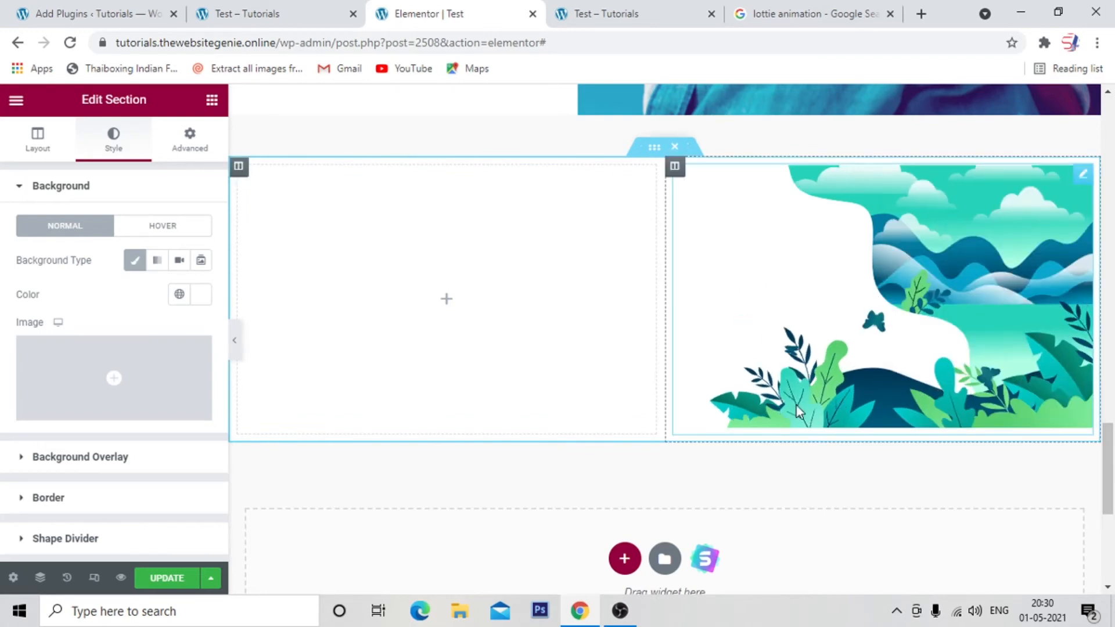
Widen the landscape animation's column by narrowing the left one, and add a Text Editor widget to the empty left column.
drag(664, 303, 575, 395)
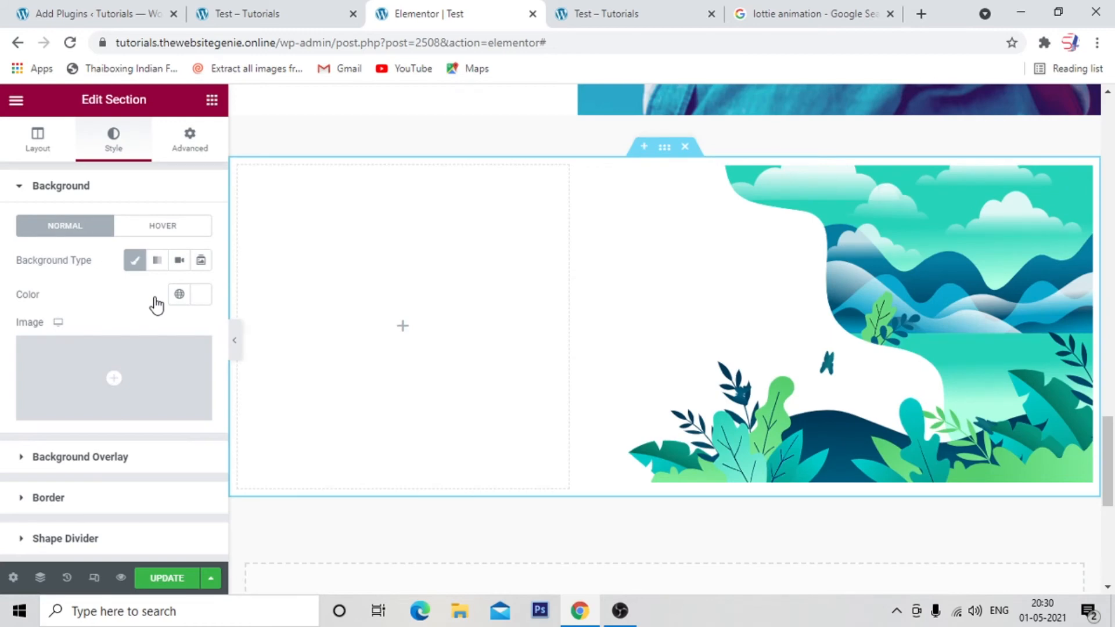
click(212, 100)
drag(169, 334, 240, 412)
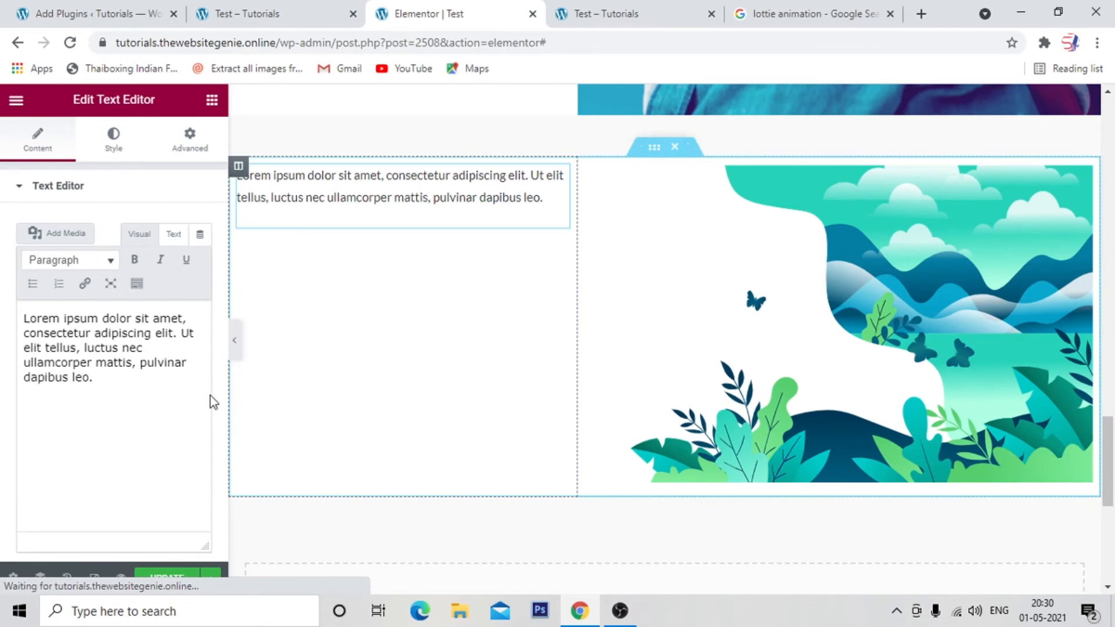
Add a second copy of the Lorem ipsum paragraph below the first in the text widget.
triple_click(79, 451)
key(ctrl+c)
click(101, 449)
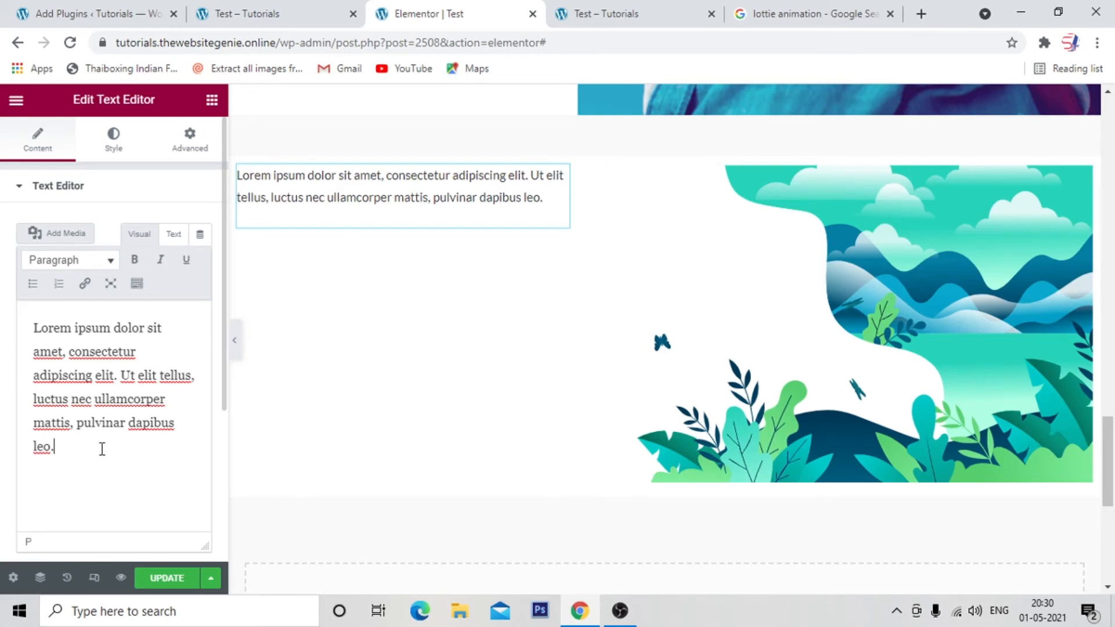
key(Return)
key(ctrl+v)
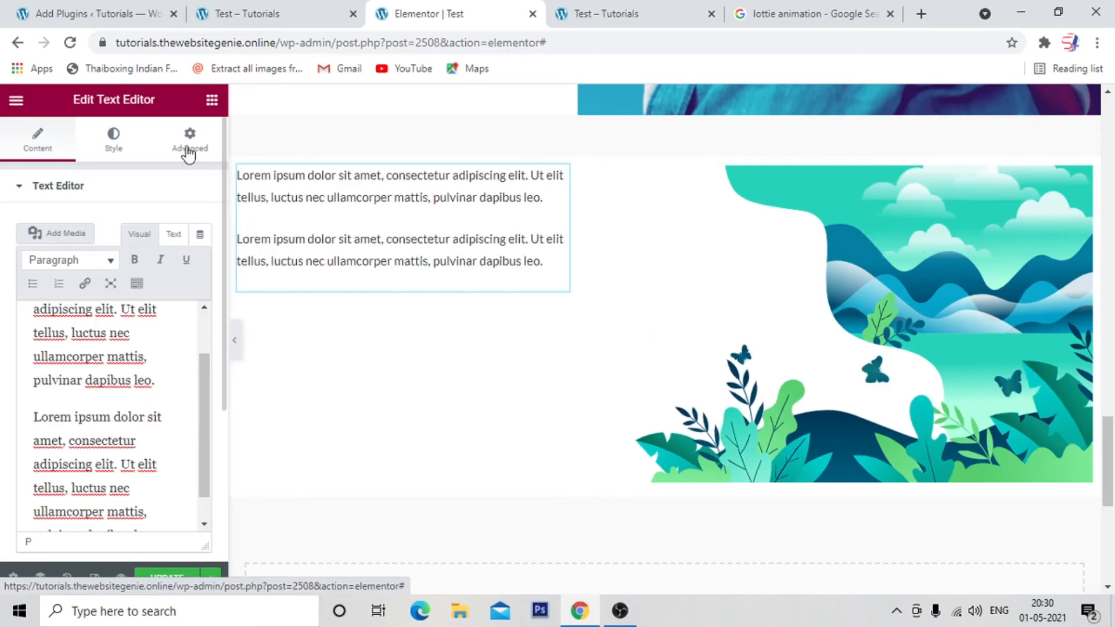
Set the text widget's position to Absolute with a horizontal offset of 287 px and a vertical offset of 126 px.
click(189, 145)
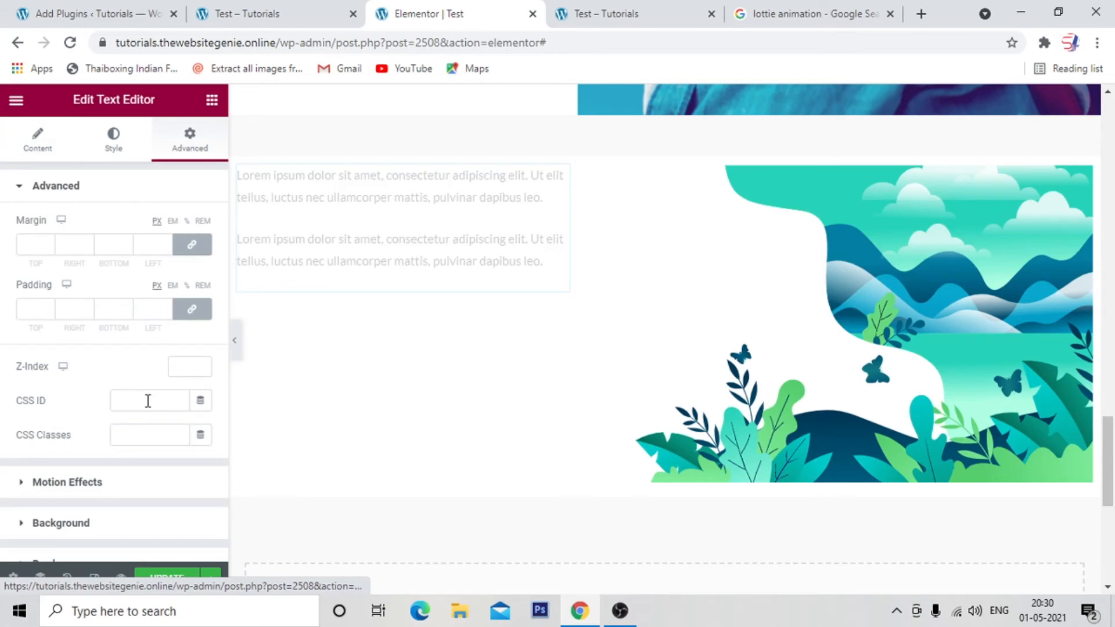
scroll(72, 304, down, 7)
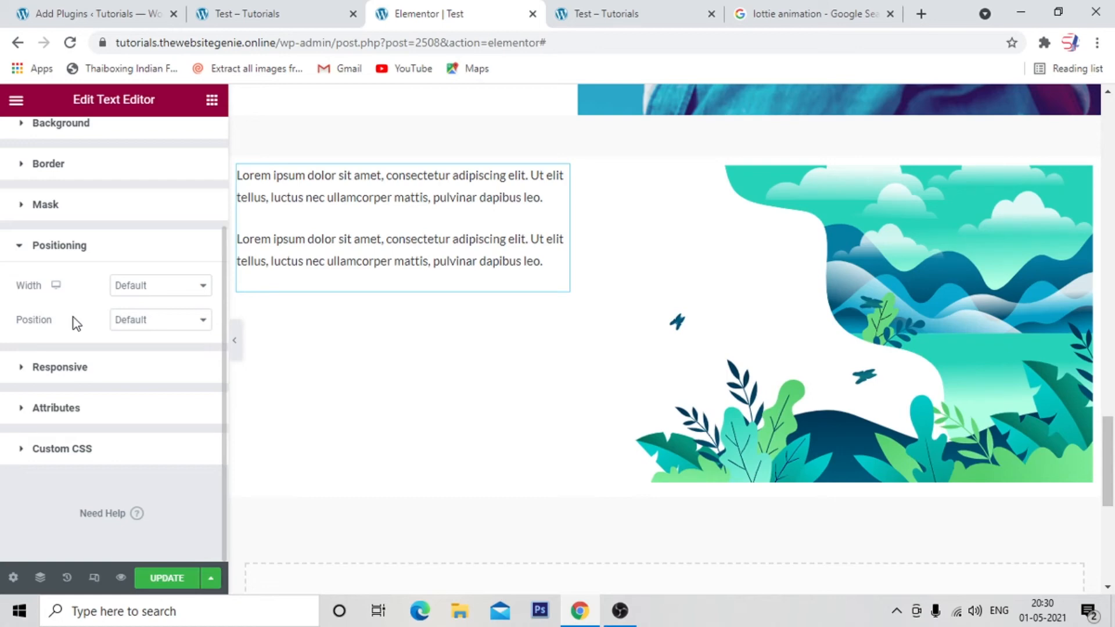
click(173, 330)
click(164, 350)
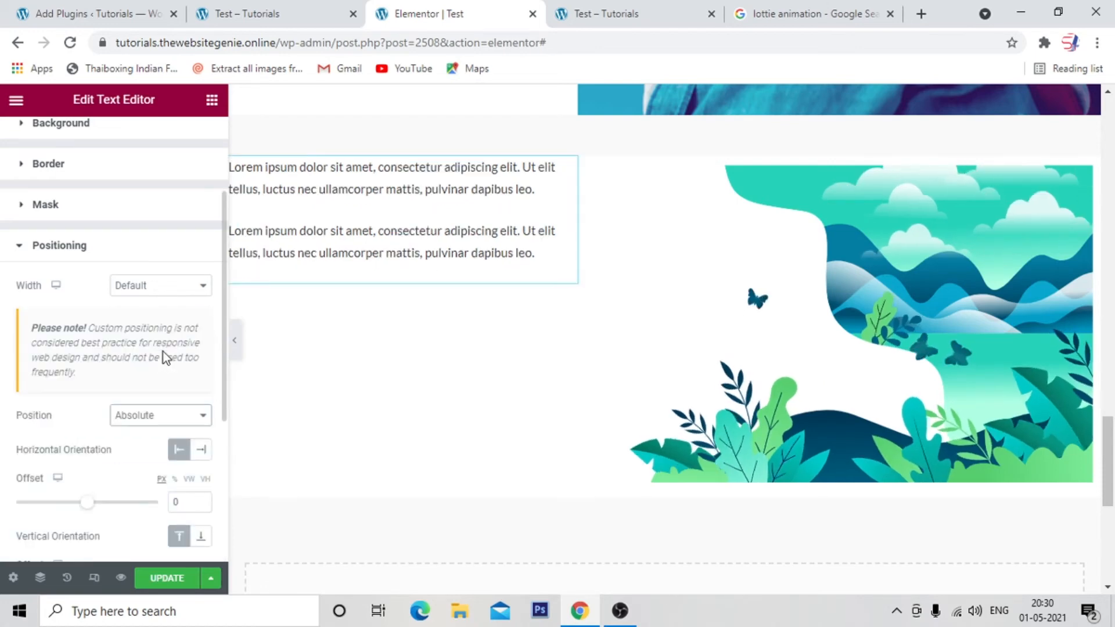
scroll(162, 350, down, 3)
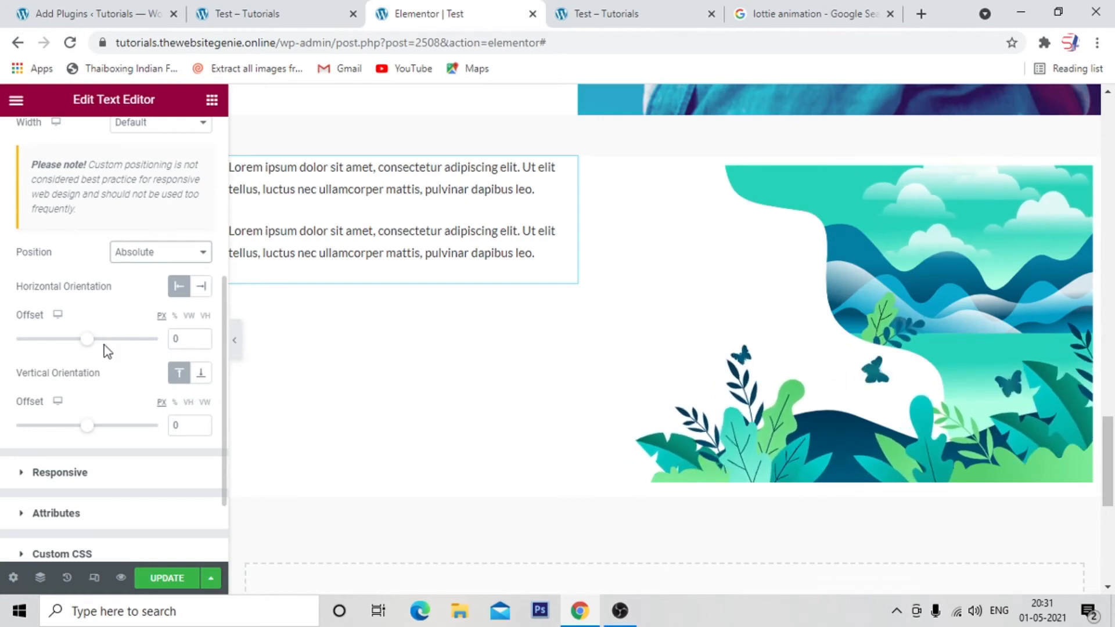
drag(88, 342, 108, 352)
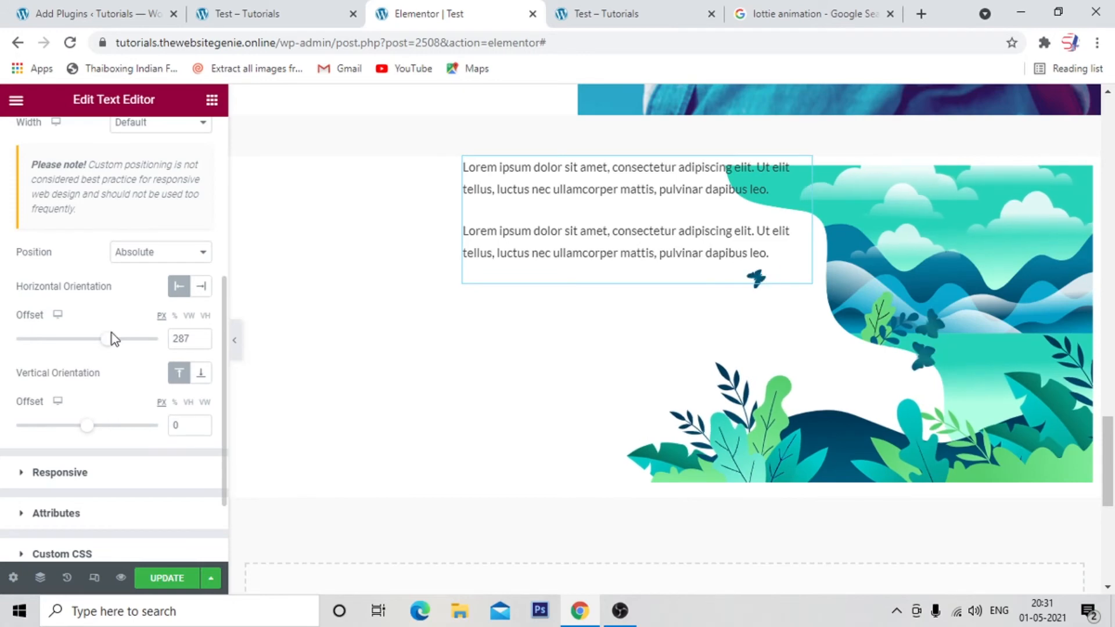
drag(89, 430, 99, 431)
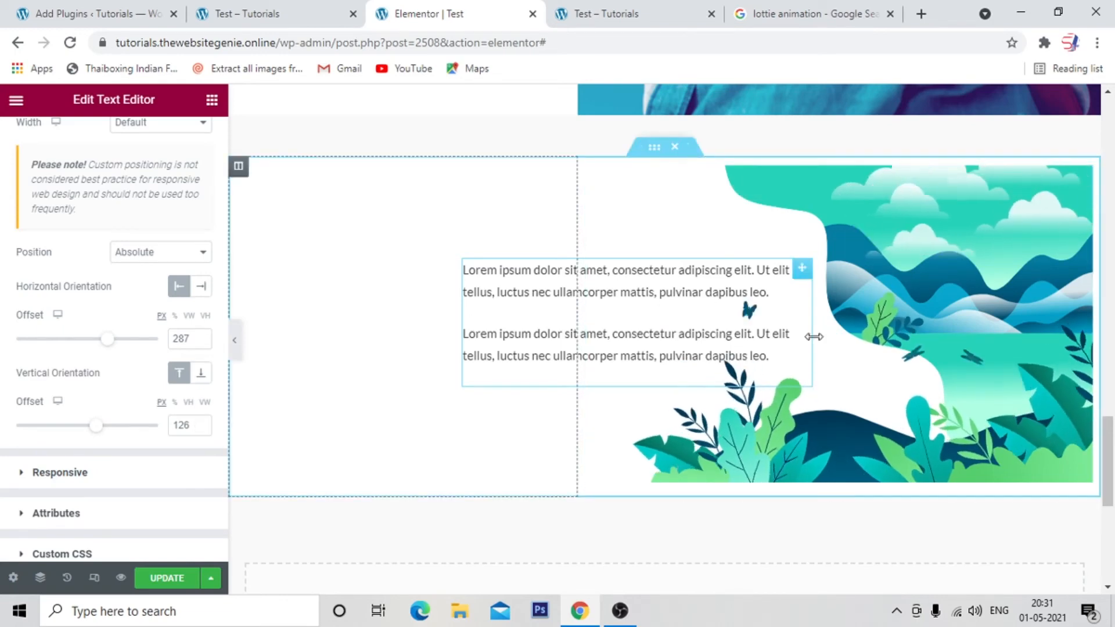
Narrow the text widget to about 243.5 px and move it onto the white upper-left area of the landscape animation.
drag(810, 332, 788, 346)
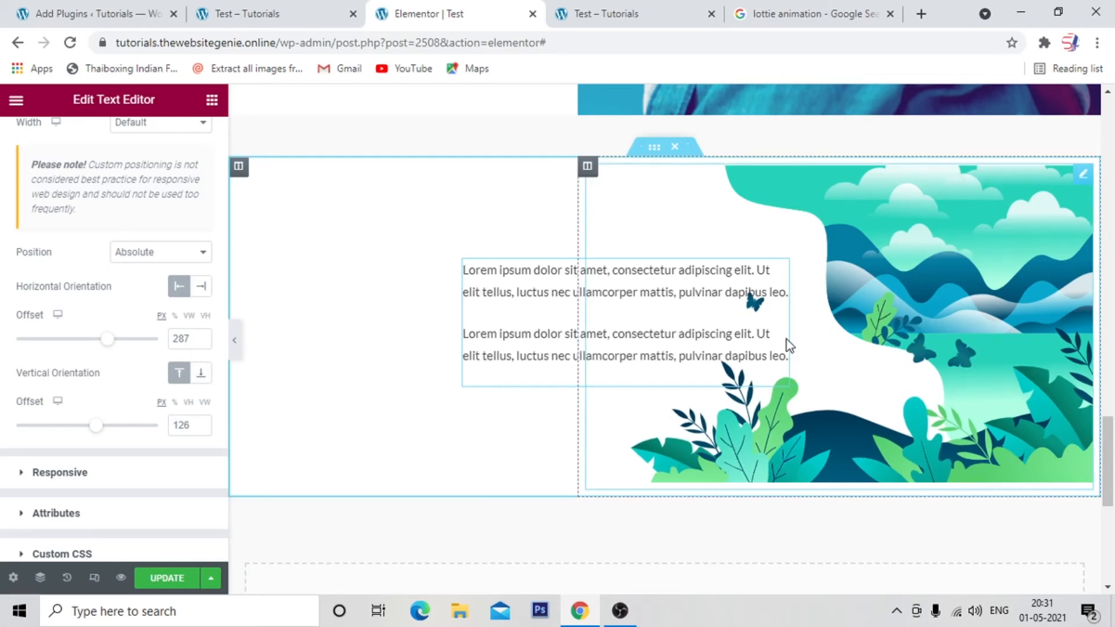
drag(789, 345, 649, 376)
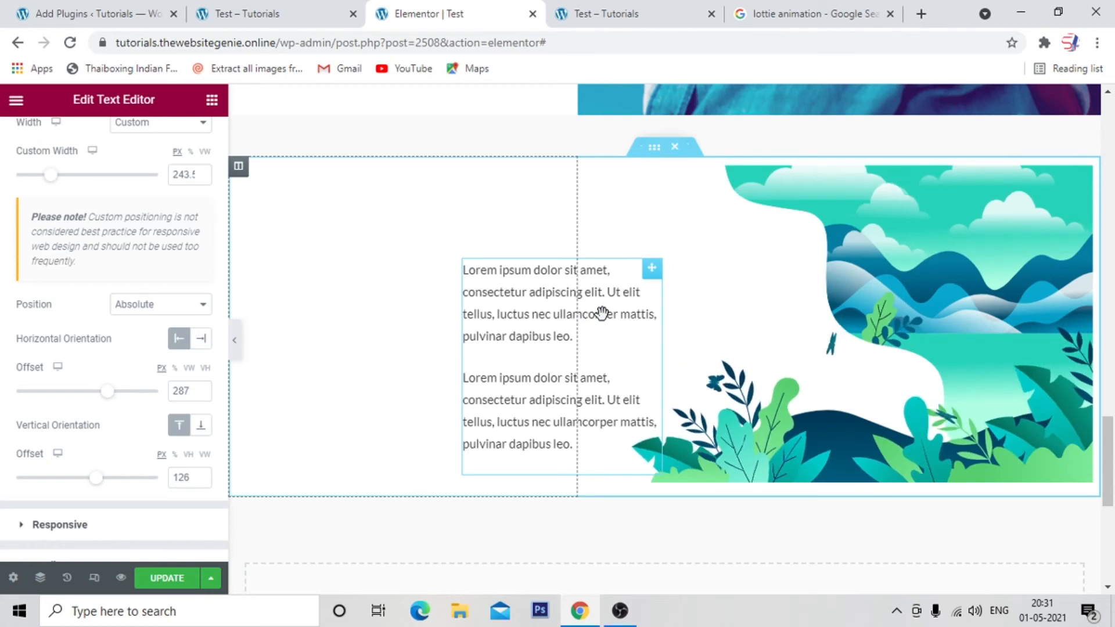
drag(602, 314, 750, 252)
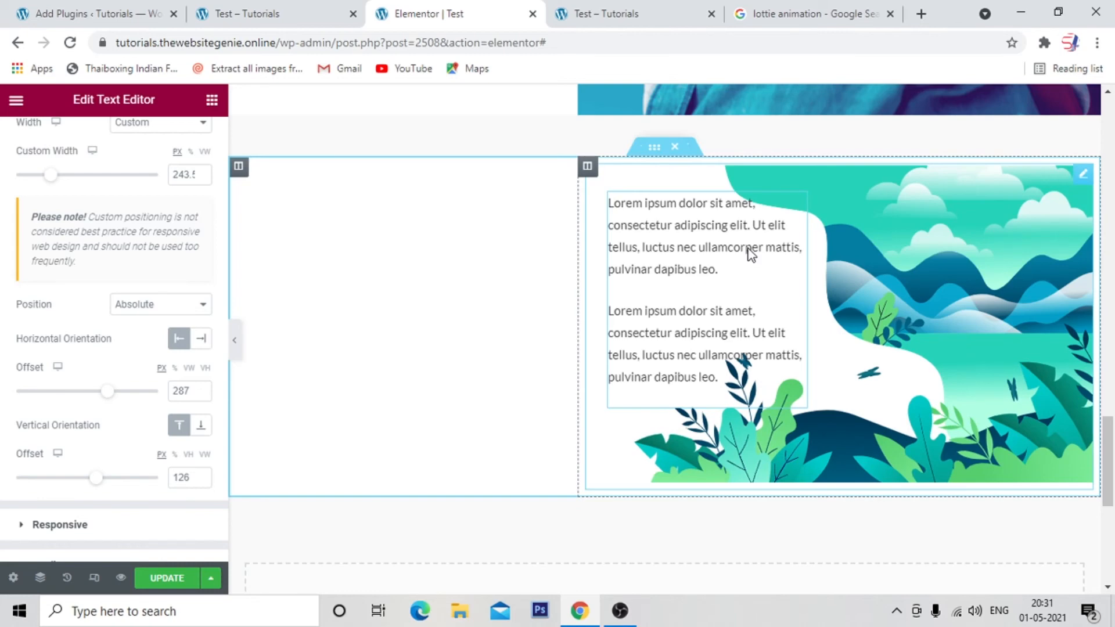
Nudge the text widget to a 463 px horizontal and 48 px vertical offset, then update the page and check it in the reloaded preview.
drag(747, 248, 746, 252)
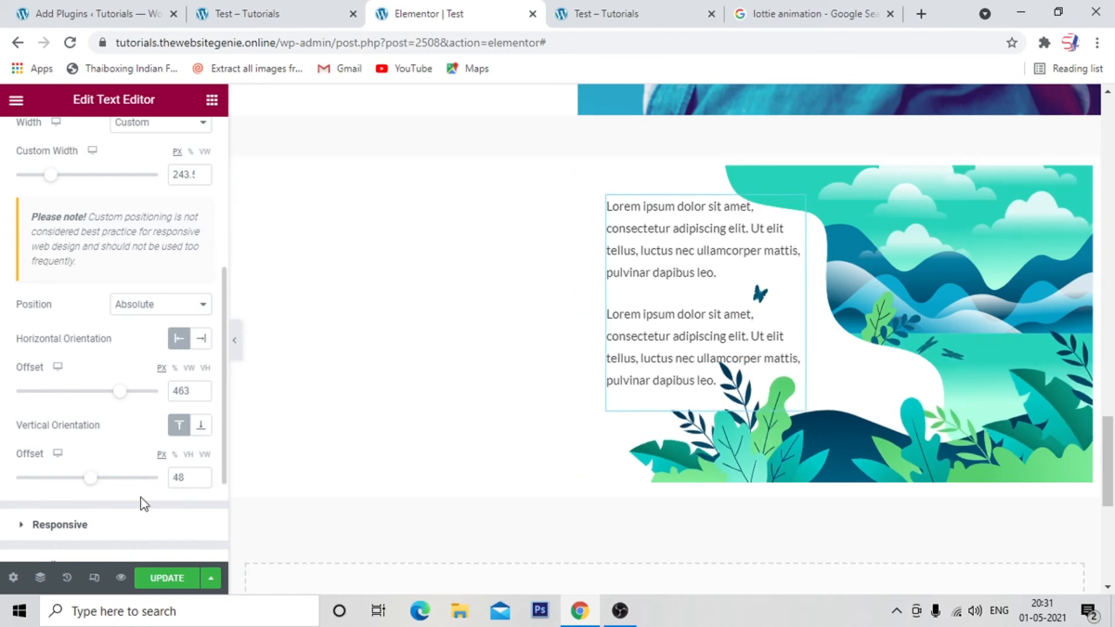
click(161, 579)
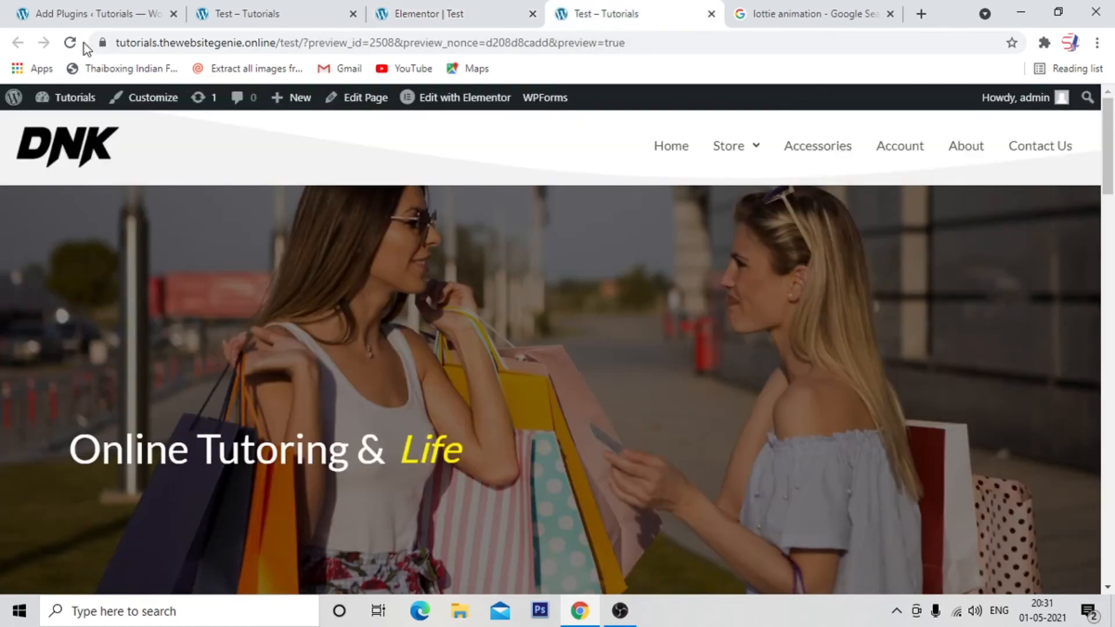
click(70, 42)
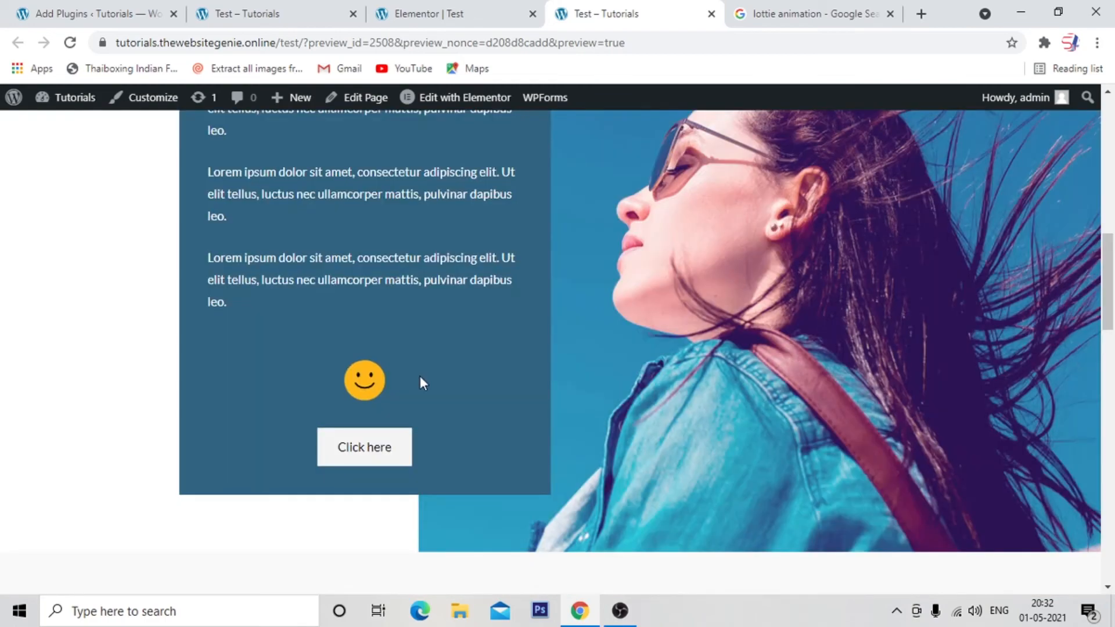
drag(1112, 279, 1112, 479)
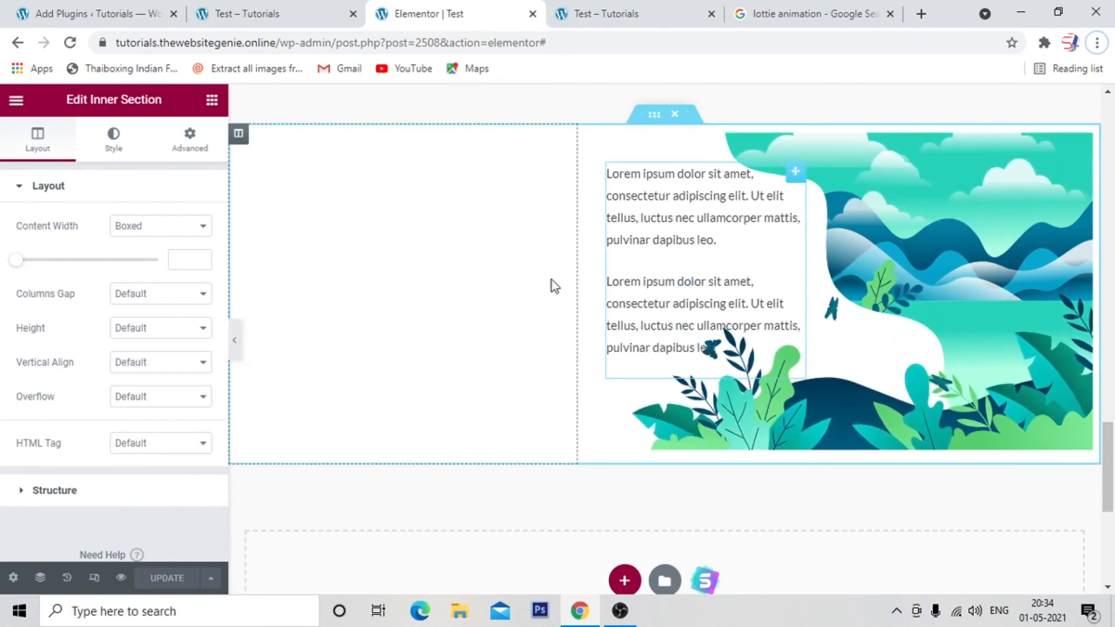
Set the landscape inner section's content width to Full Width, and update the page to check that section in the preview.
click(143, 232)
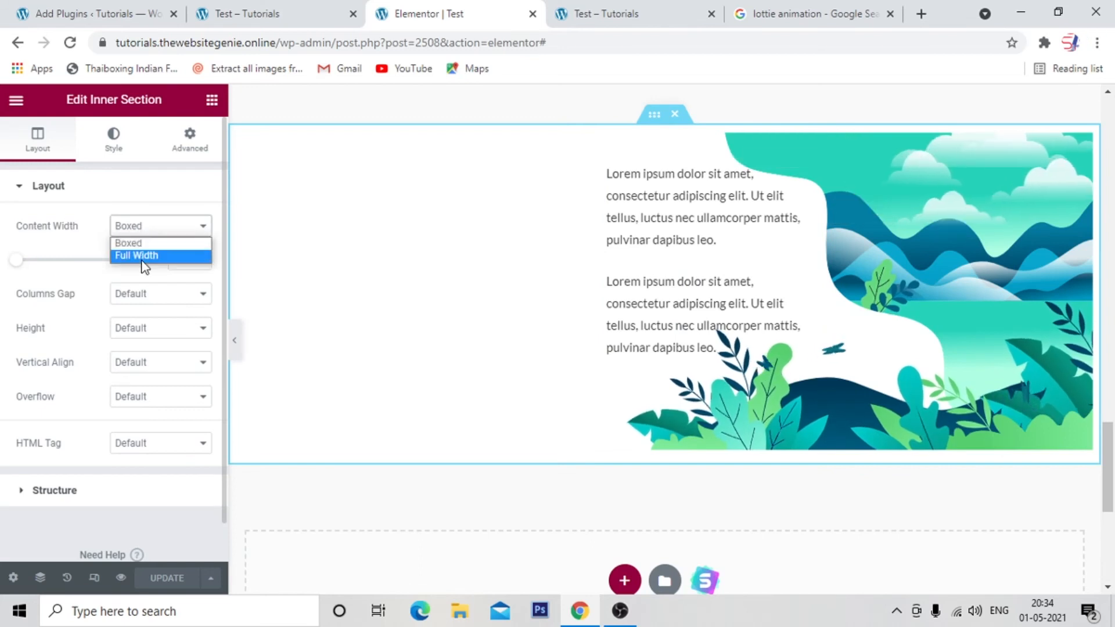
click(141, 256)
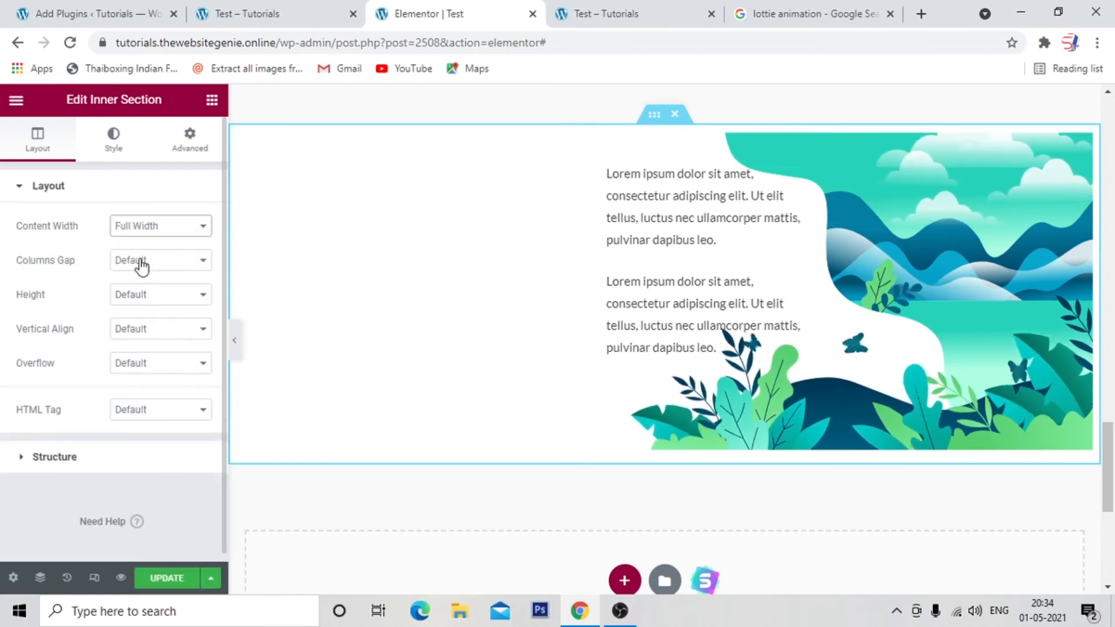
click(167, 578)
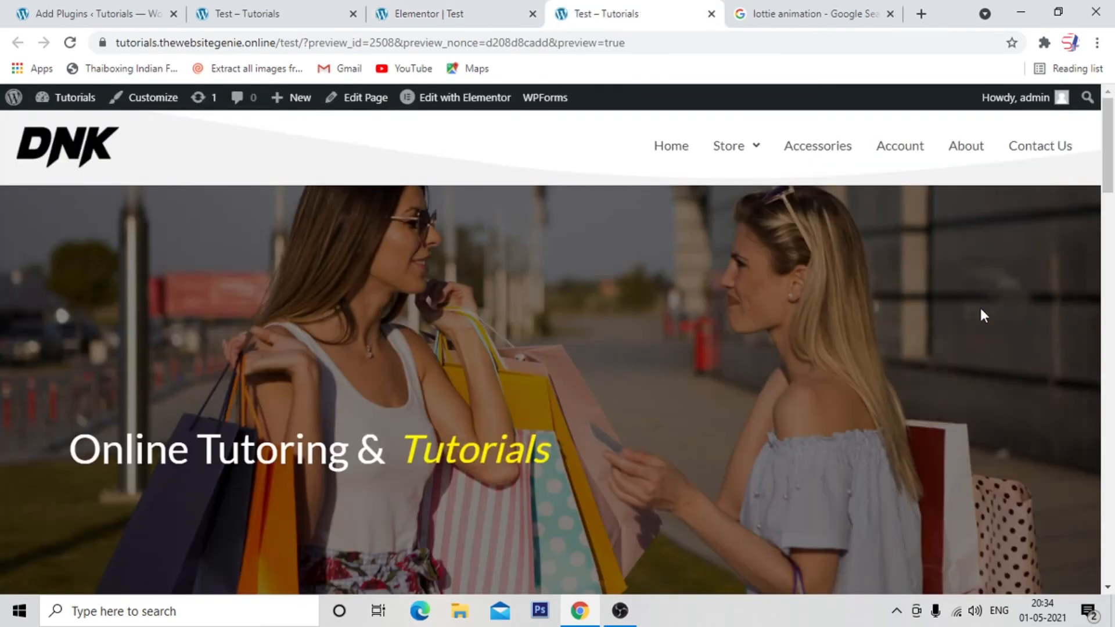
drag(1110, 161, 1110, 462)
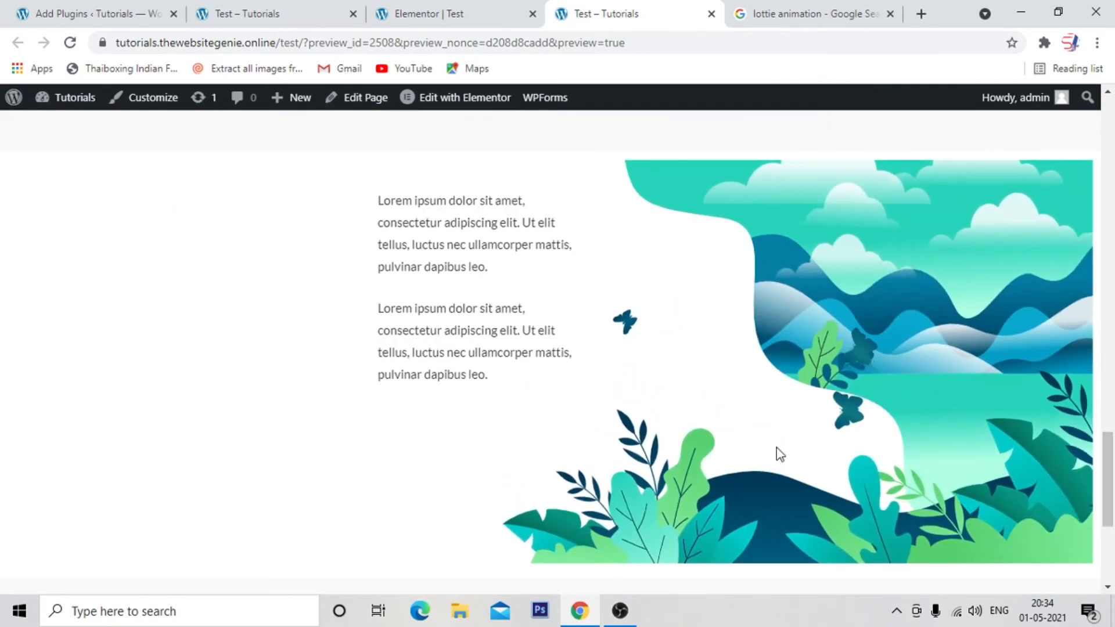